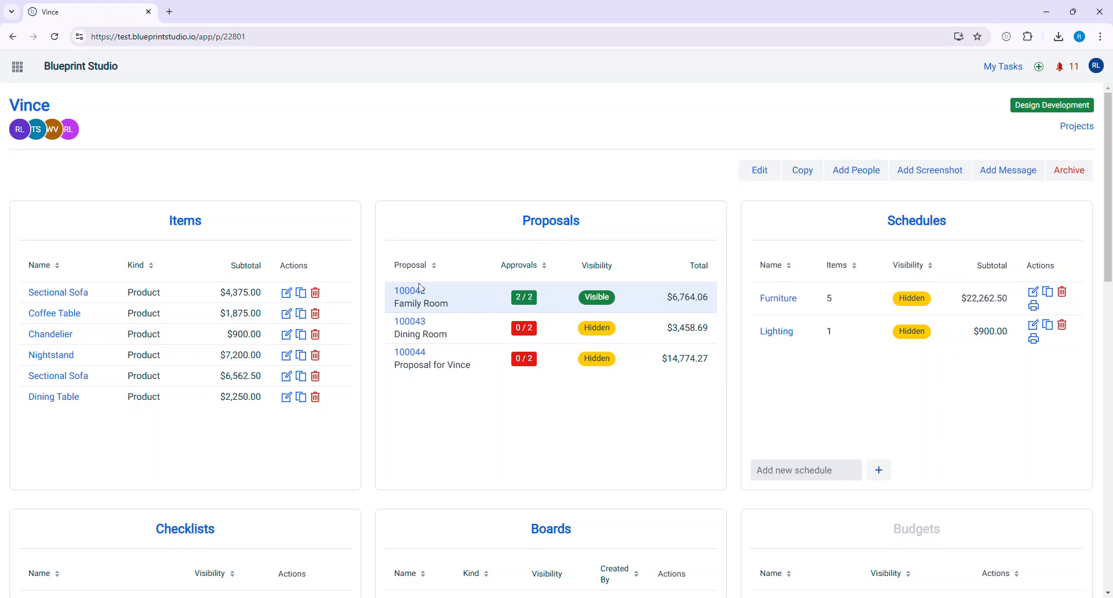
- Open the Family Room proposal and start a new deposit invoice for it
left_click(446, 298)
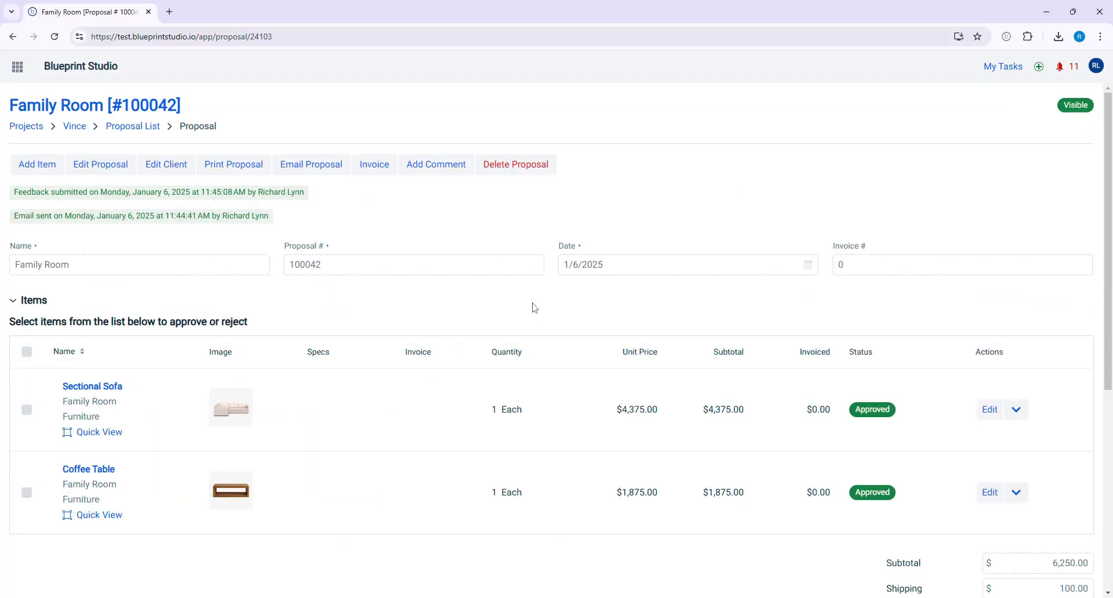
scroll(534, 302, "down", 2)
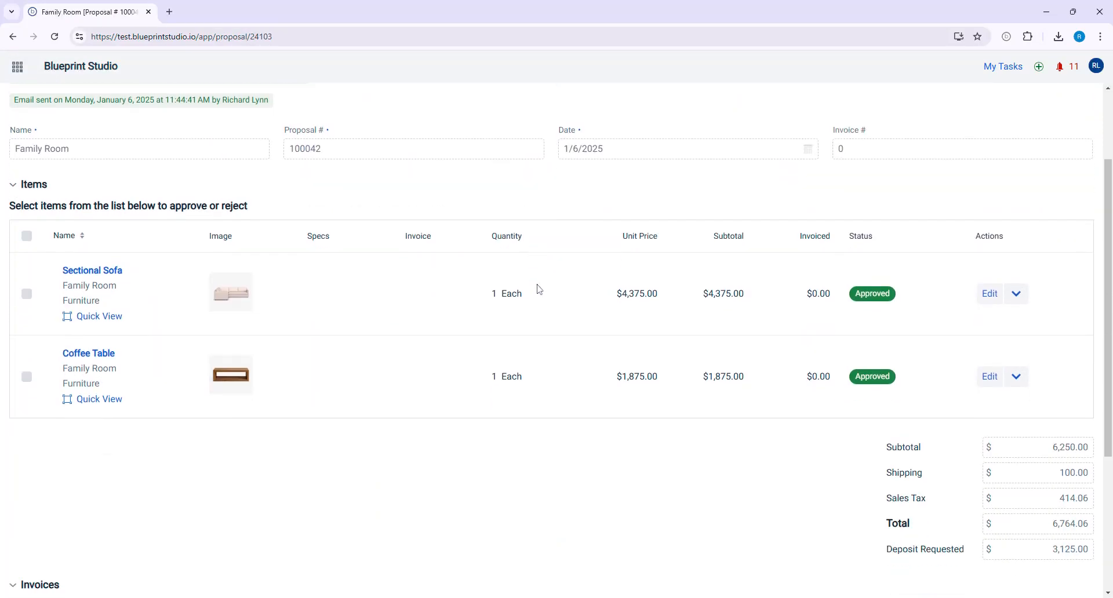
scroll(571, 327, "up", 2)
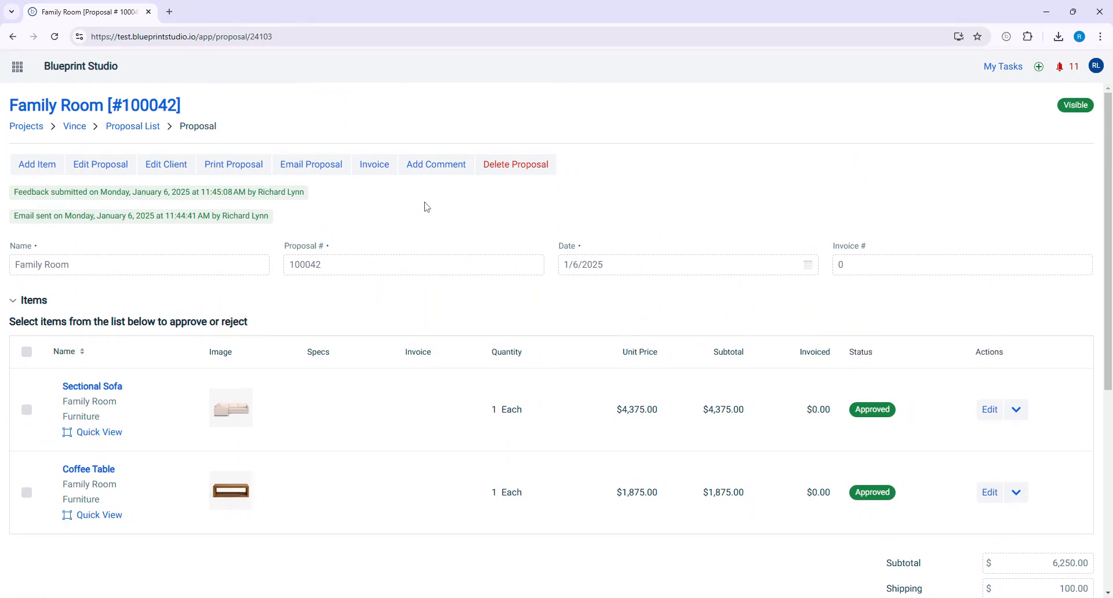
scroll(430, 205, "down", 5)
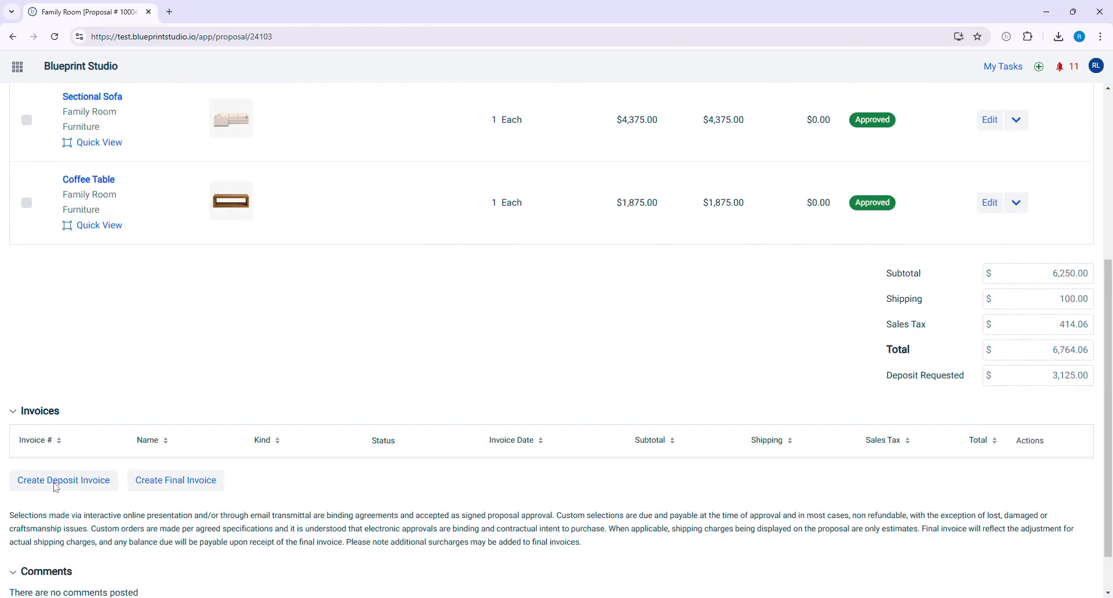
left_click(71, 486)
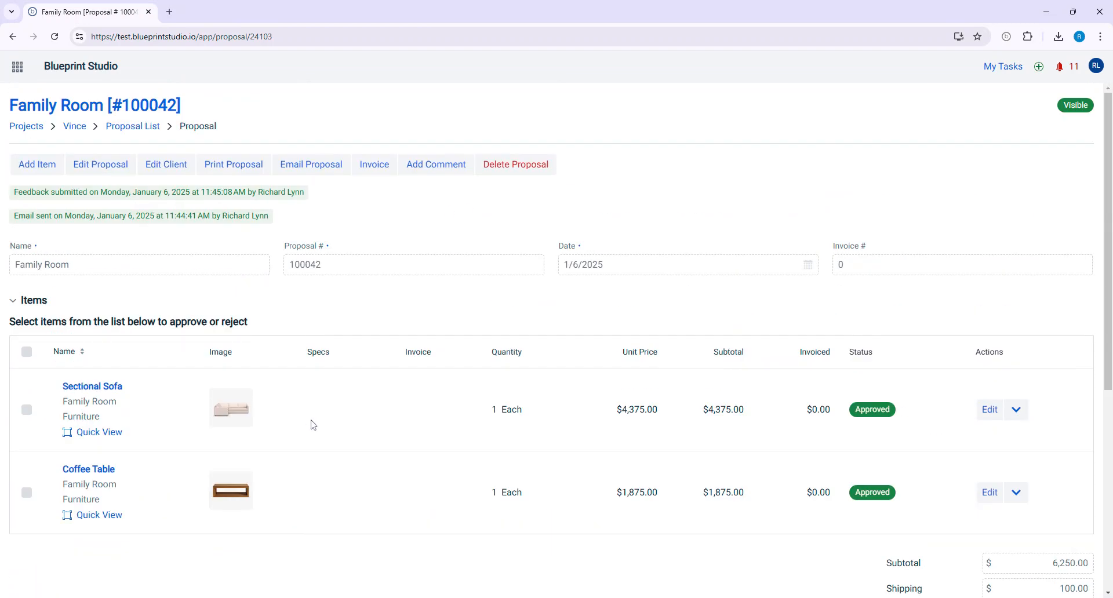
left_click(384, 166)
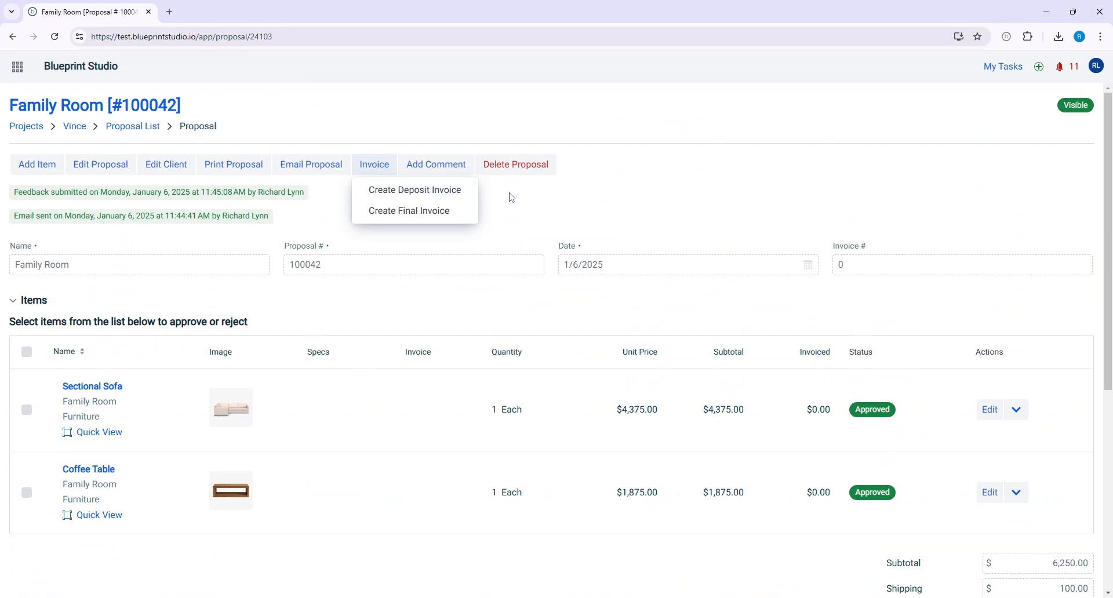
left_click(450, 194)
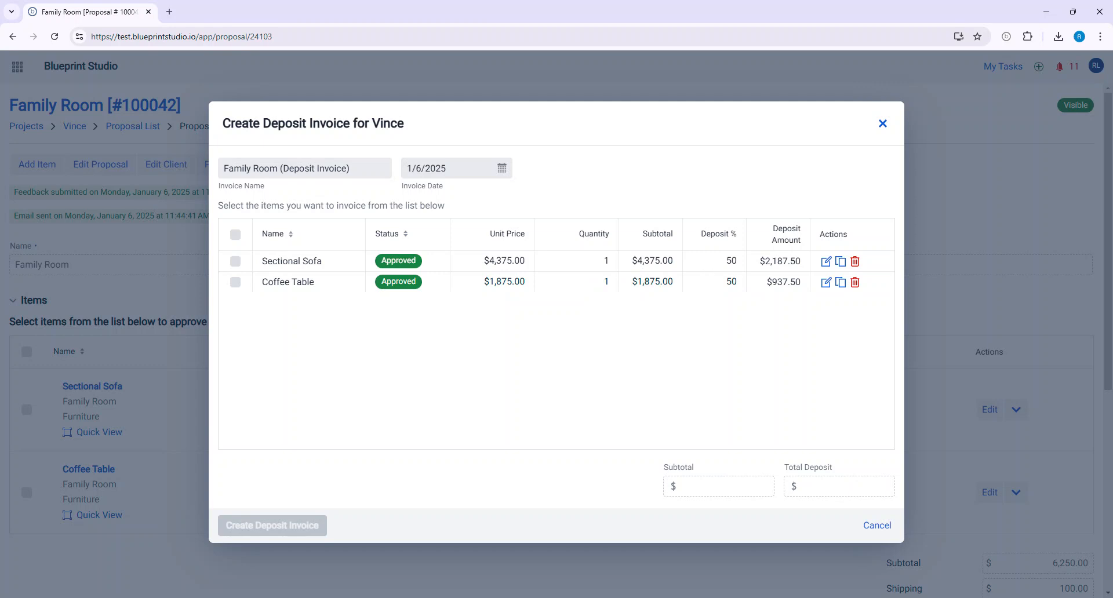
- Create the deposit invoice with all listed items included, naming it Family Room (50% Deposit)
left_click(236, 235)
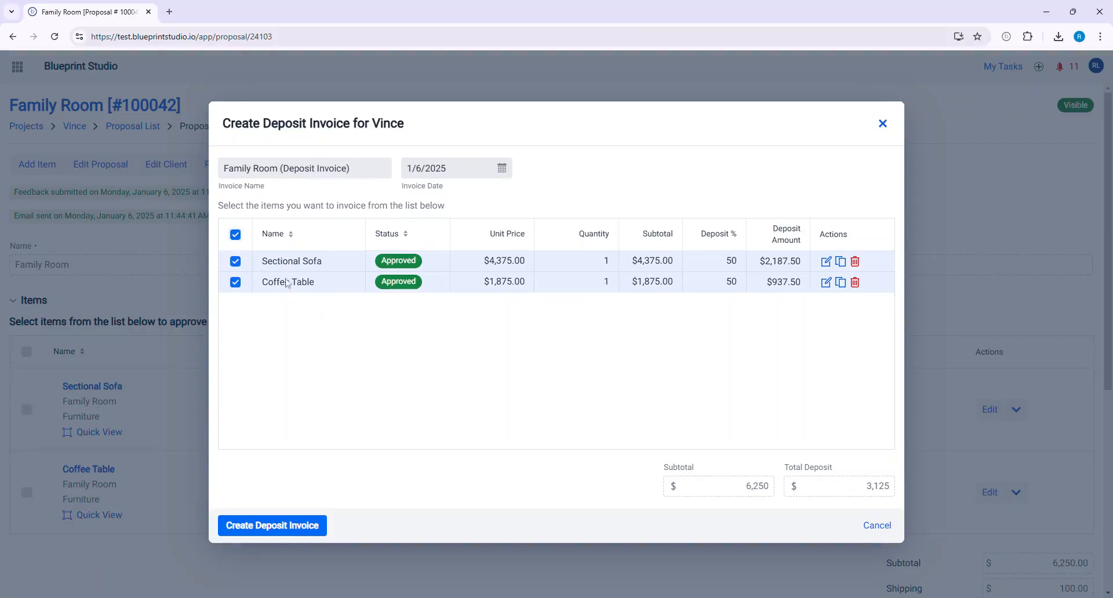
double_click(299, 168)
key("Right")
key("shift+End")
key("shift+Left")
key("BackSpace")
type("50%")
left_click(286, 532)
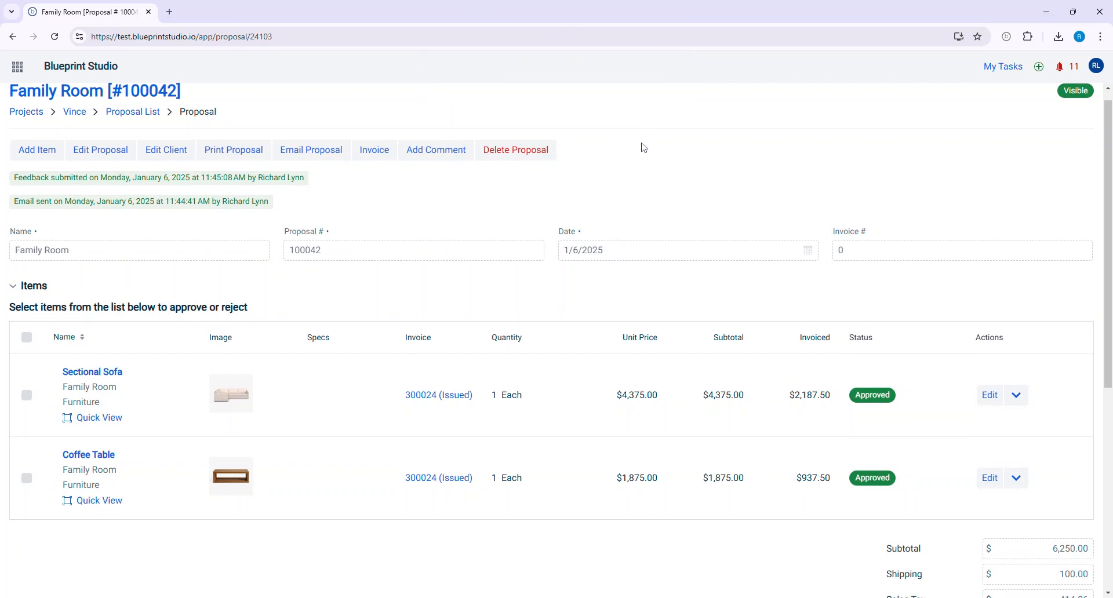
- Review the invoiced amounts on the proposal, then open the new deposit invoice and examine its items, totals and balance due
scroll(642, 147, "down", 5)
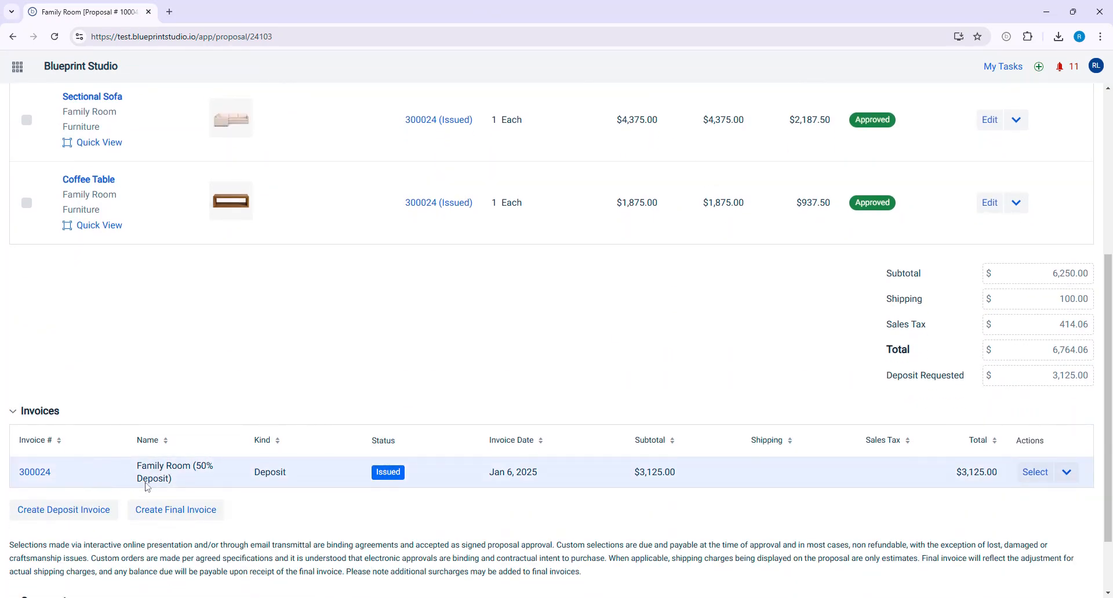
scroll(124, 154, "up", 3)
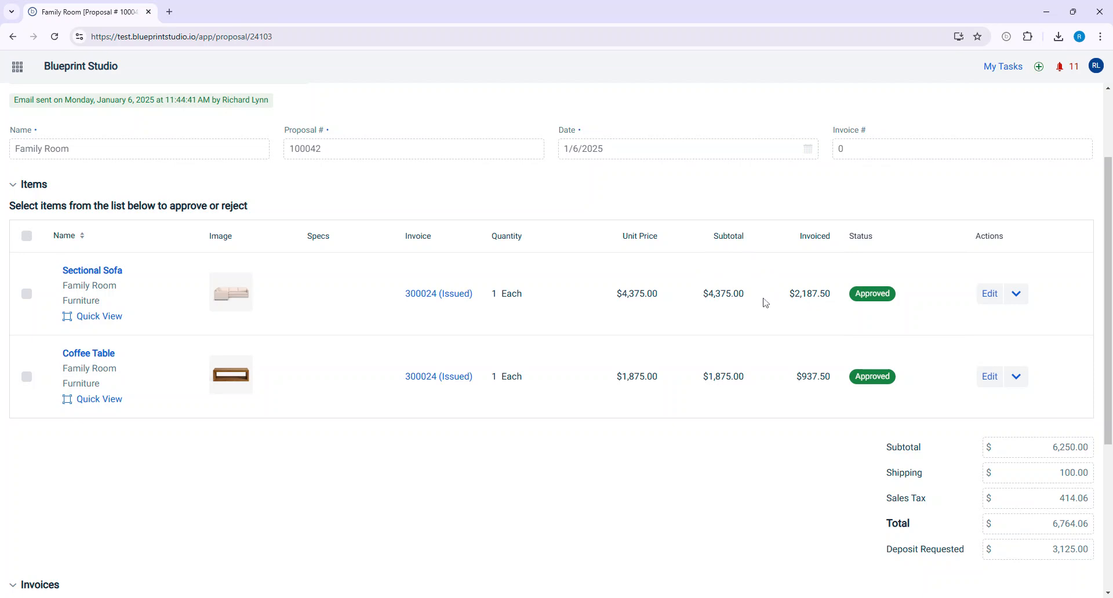
scroll(764, 302, "down", 2)
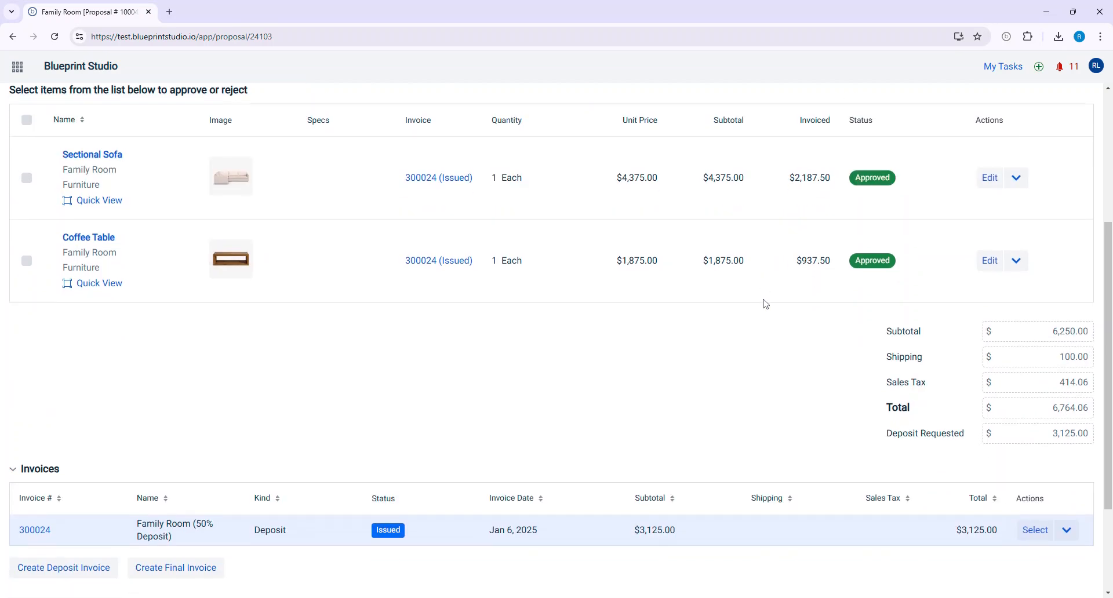
scroll(764, 302, "down", 2)
scroll(366, 458, "down", 1)
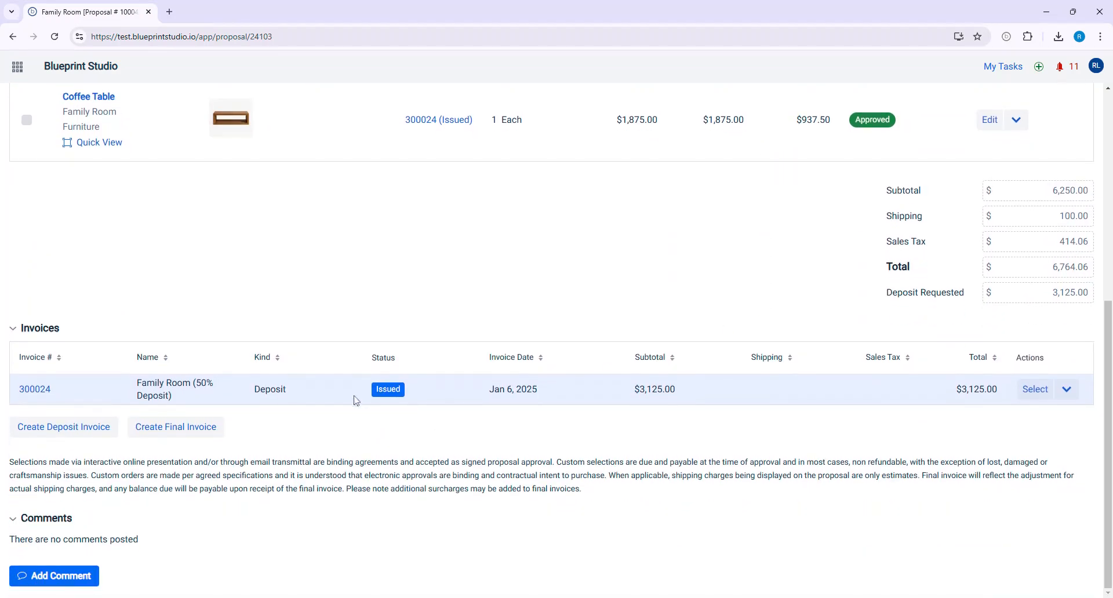
left_click(39, 395)
scroll(519, 413, "down", 4)
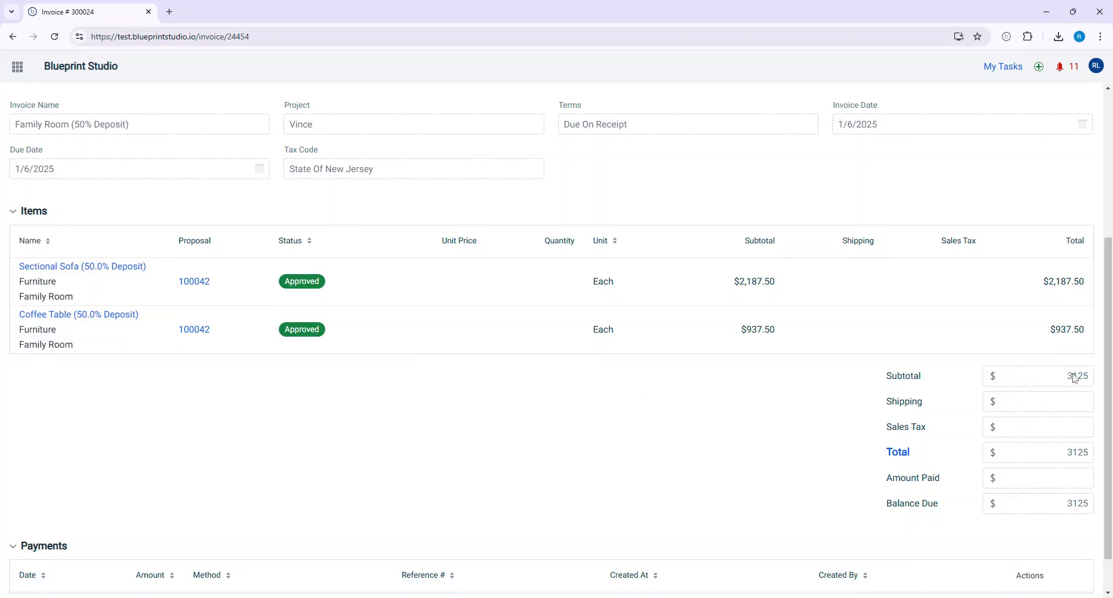
double_click(1076, 505)
scroll(734, 441, "down", 1)
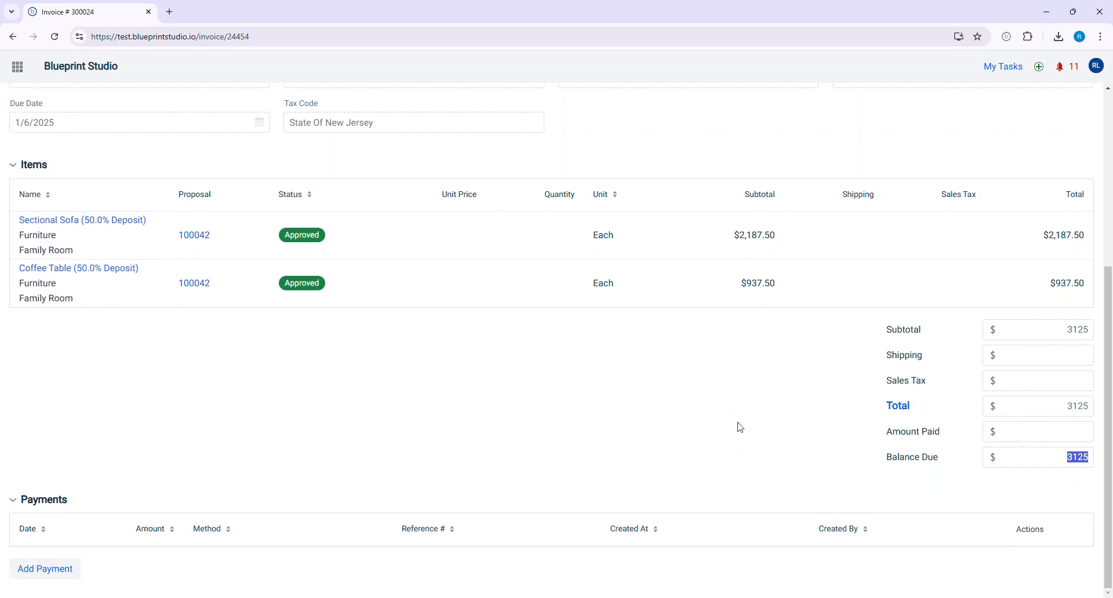
left_click(742, 426)
scroll(745, 425, "up", 6)
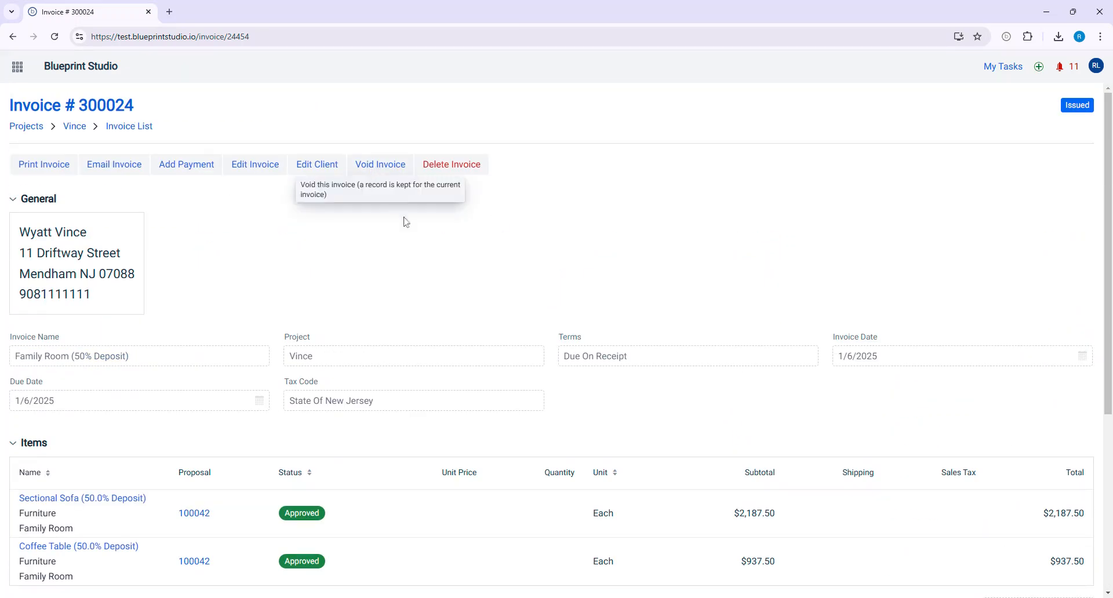
scroll(499, 266, "down", 6)
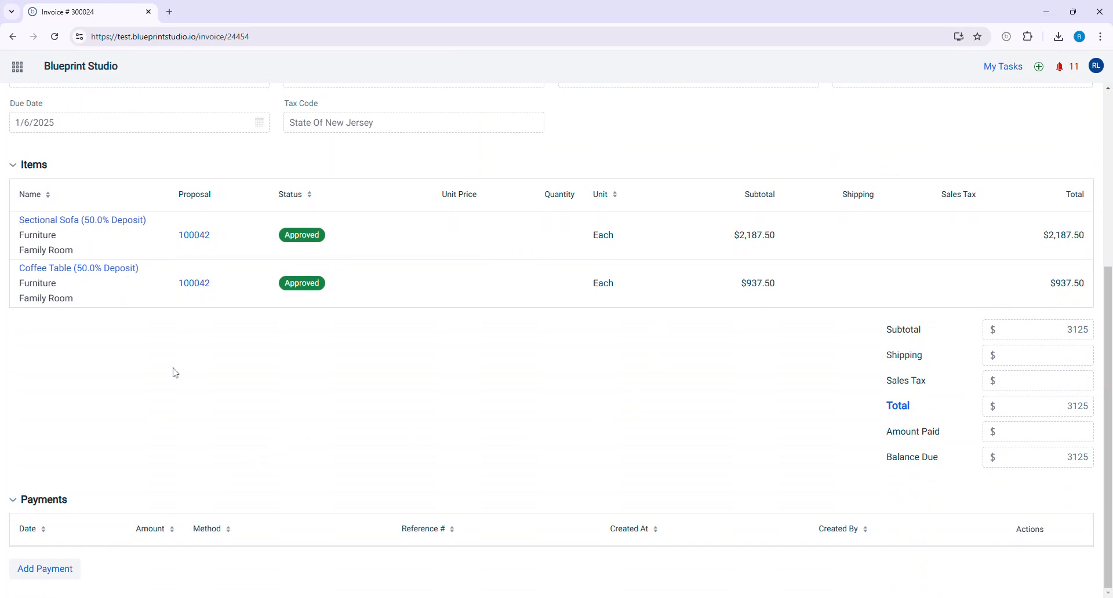
scroll(203, 360, "up", 6)
- Open the project's invoice list and view the actions available for the deposit invoice
left_click(136, 135)
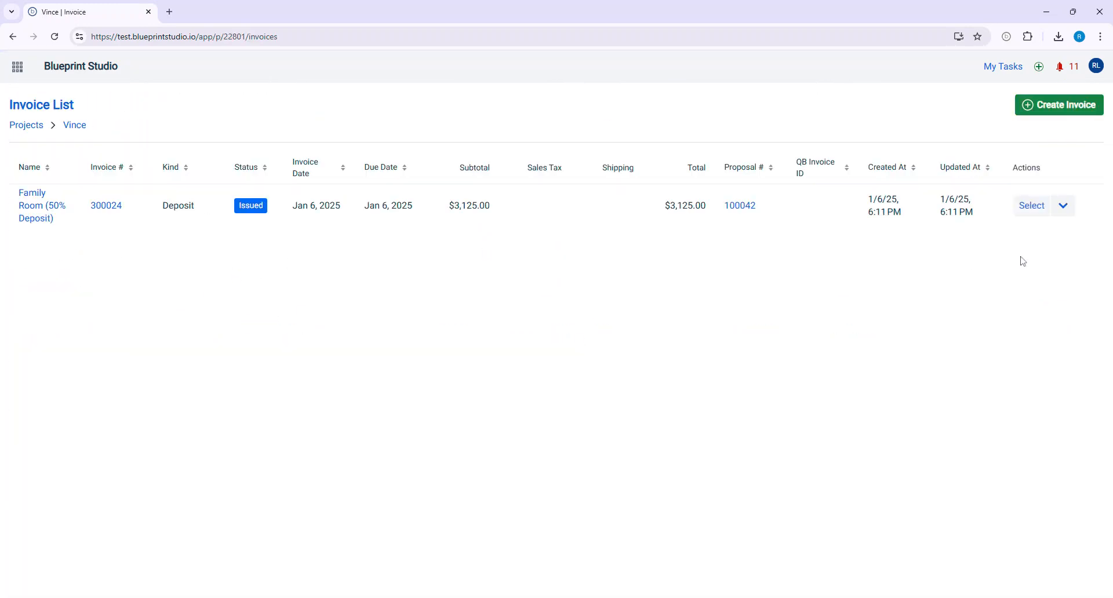
left_click(1064, 210)
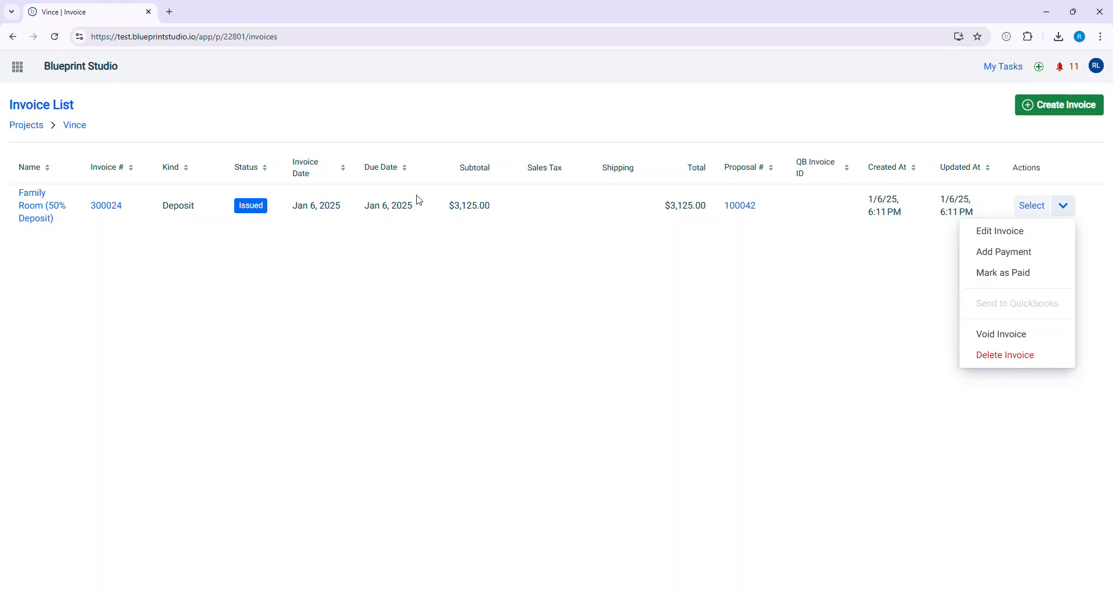
left_click(277, 200)
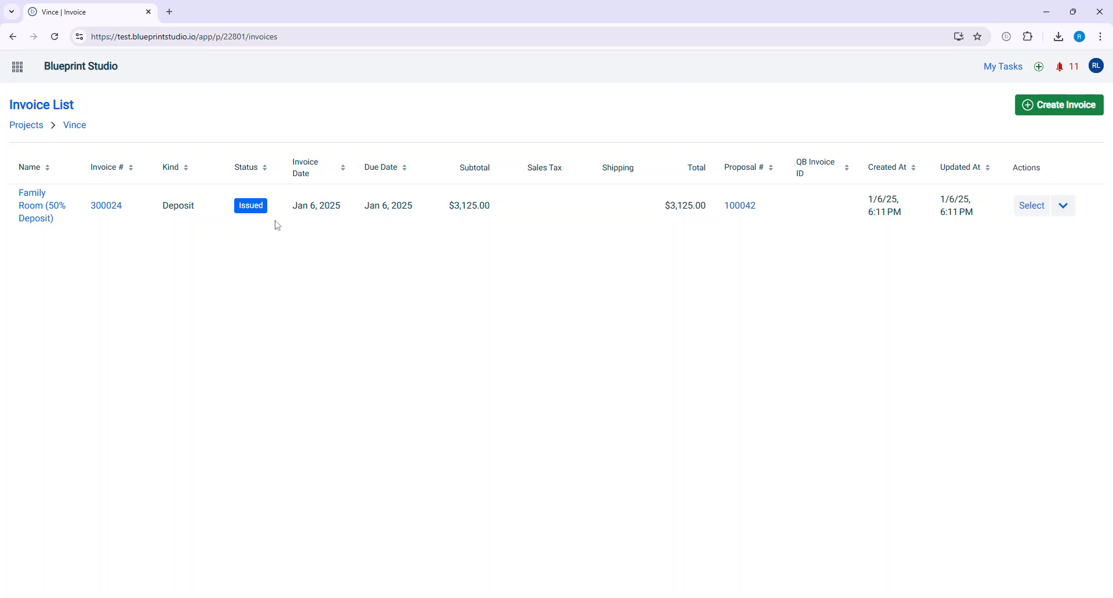
- Record a check payment for the full amount due on the Family Room deposit invoice, with reference Chk # 101
left_click(114, 213)
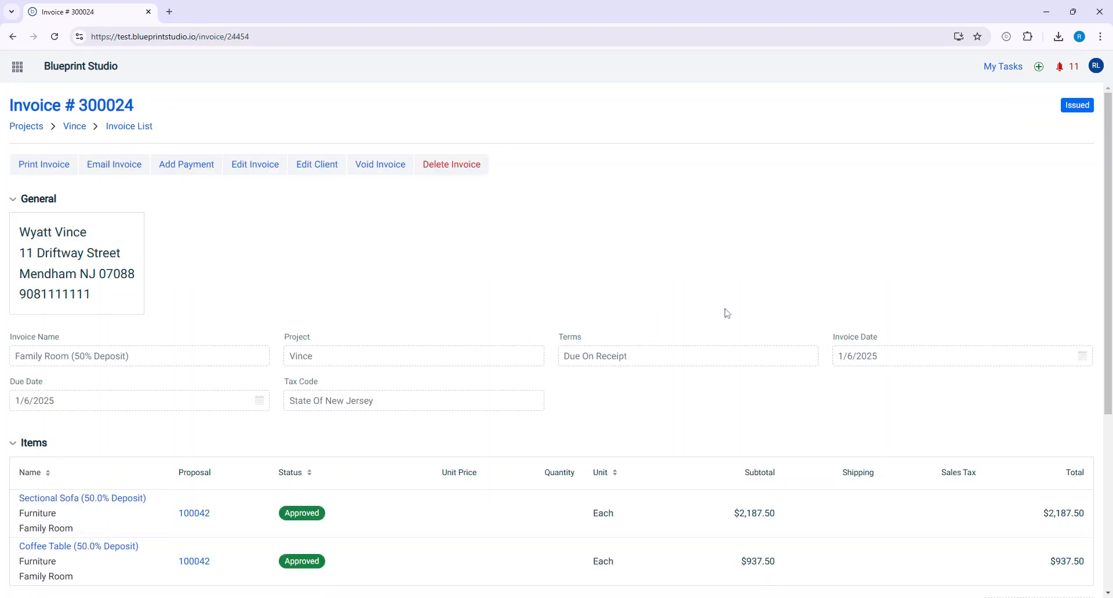
scroll(725, 311, "down", 5)
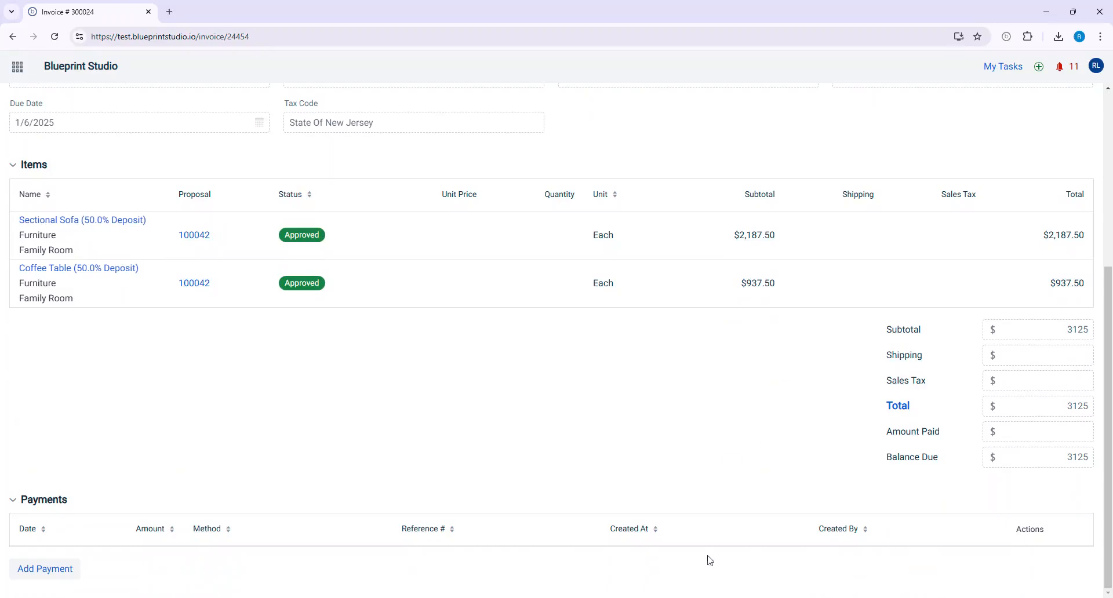
left_click(67, 574)
left_click(456, 326)
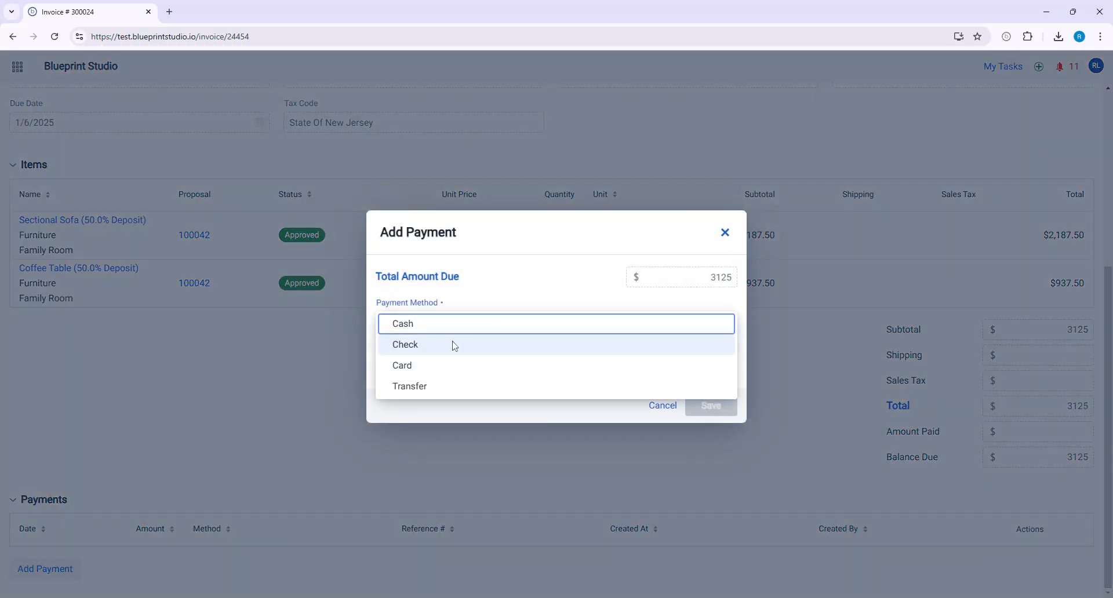
left_click(455, 346)
left_click(649, 372)
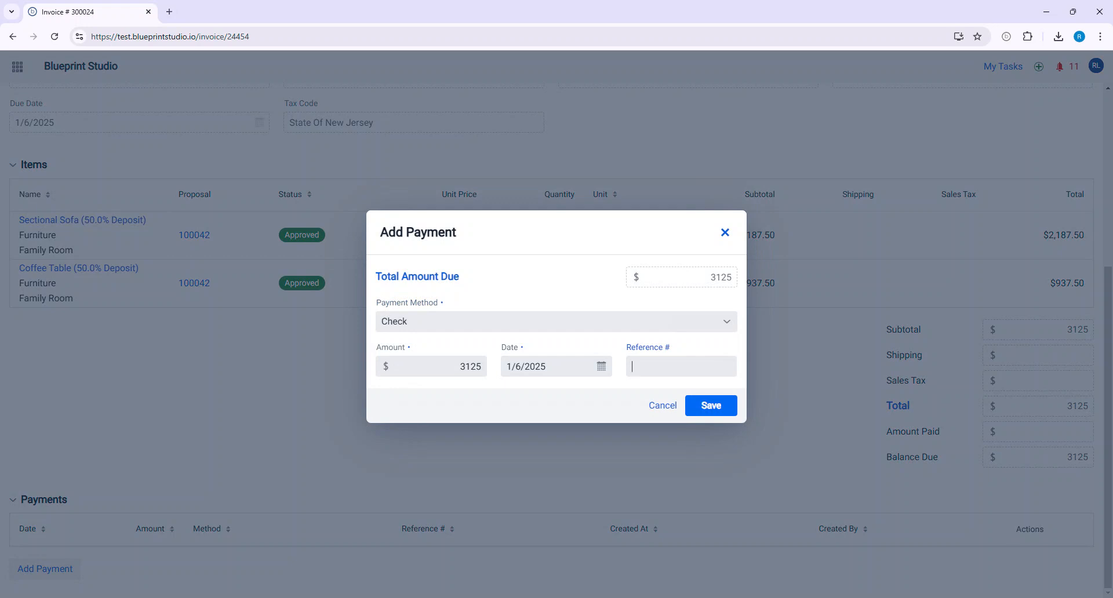
type("Chk # 101")
left_click(703, 405)
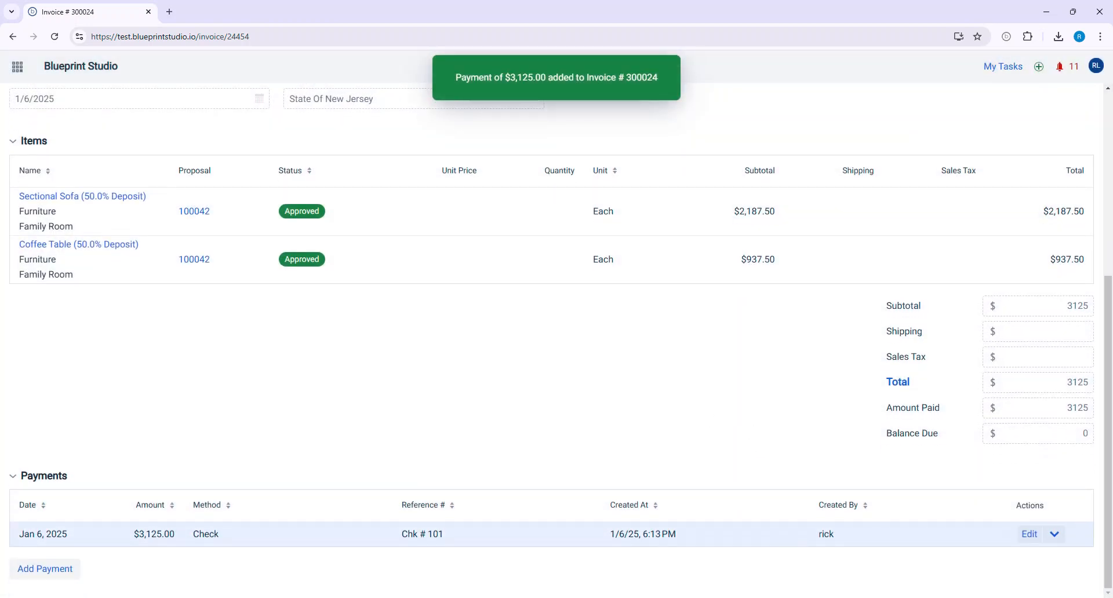
- Return to the Family Room proposal from the invoice and review the items' invoiced amounts and the deposit invoice's status
scroll(777, 536, "up", 5)
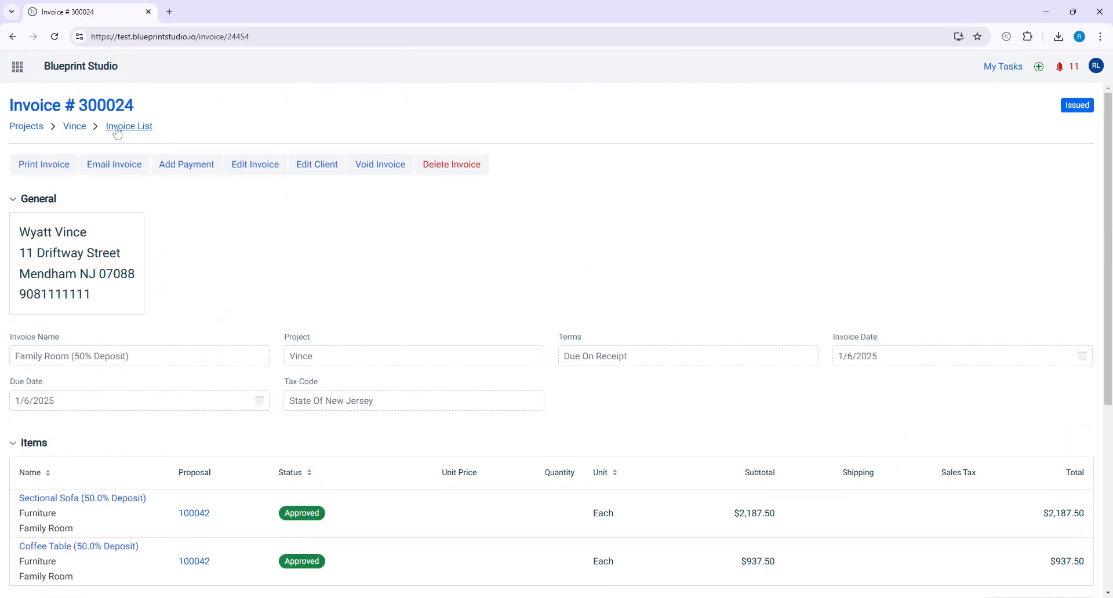
scroll(462, 301, "down", 3)
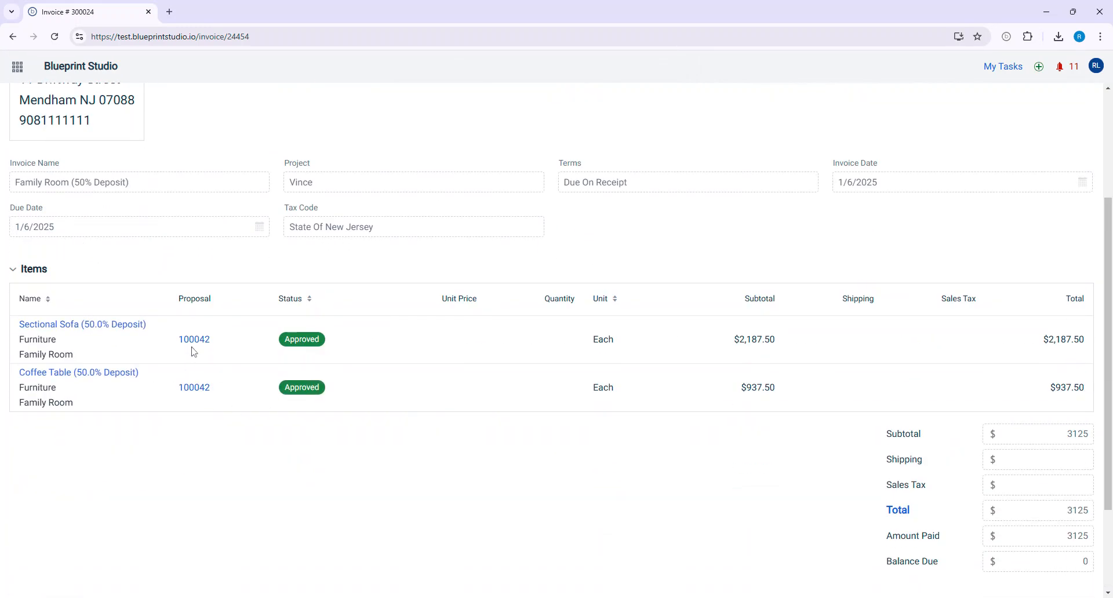
left_click(194, 341)
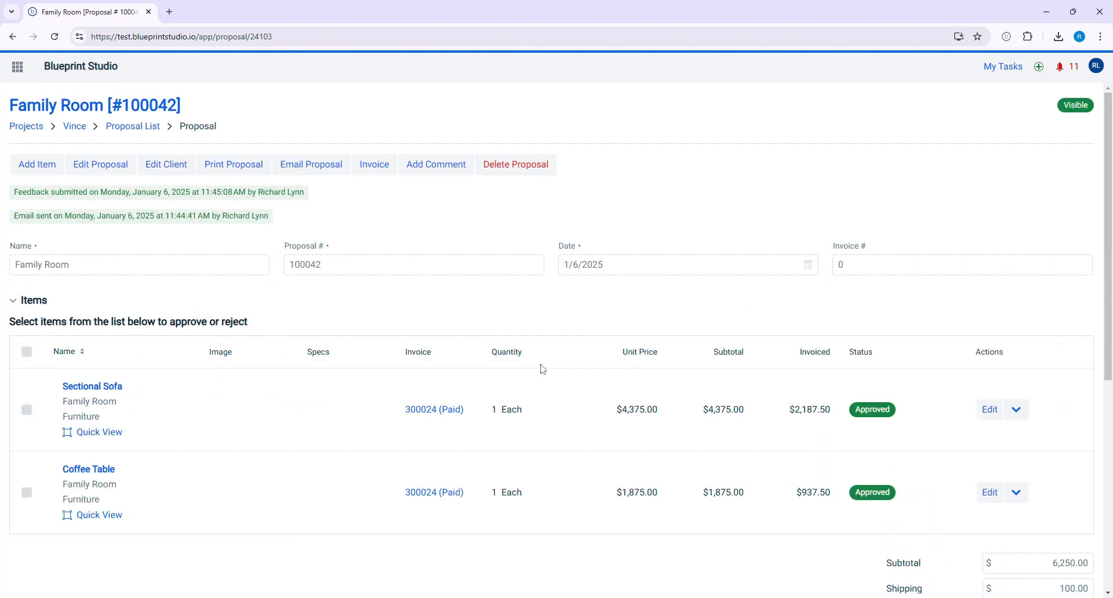
scroll(546, 365, "down", 1)
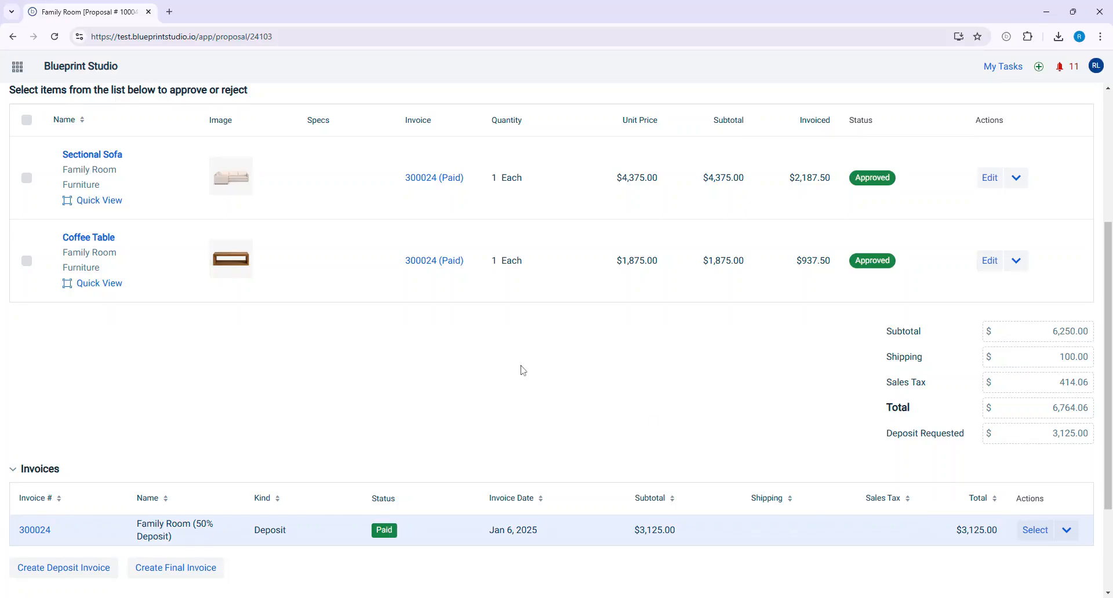
scroll(550, 404, "up", 4)
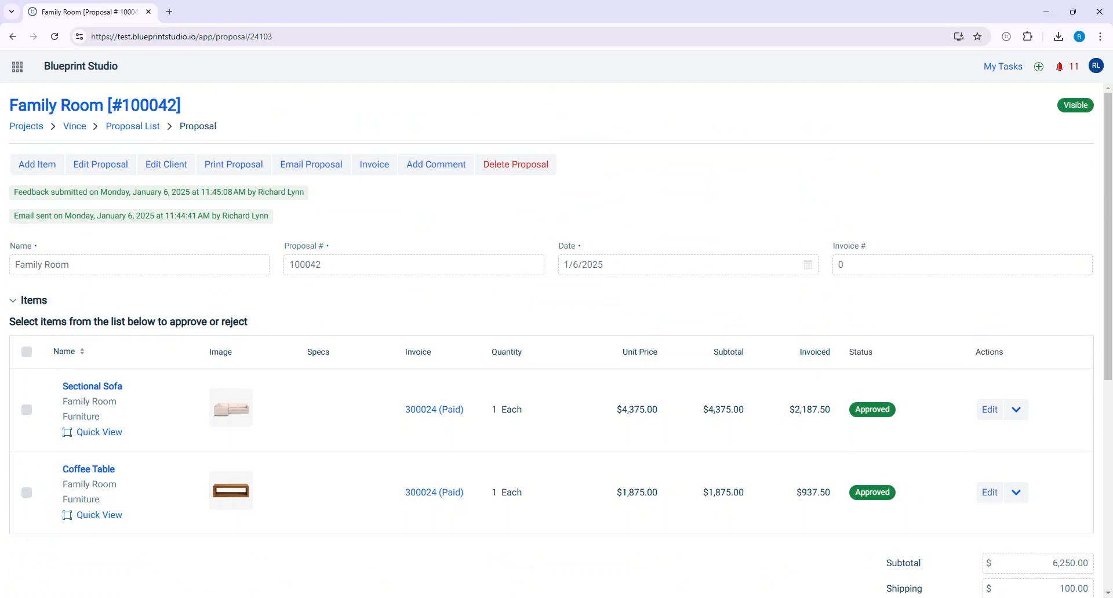
scroll(545, 409, "down", 6)
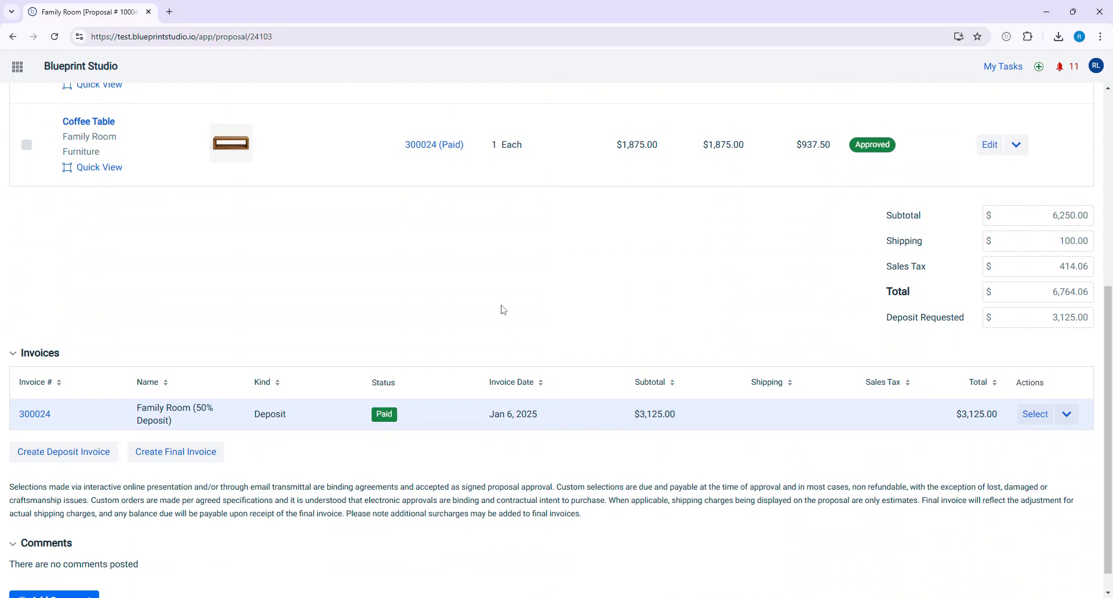
scroll(492, 297, "up", 6)
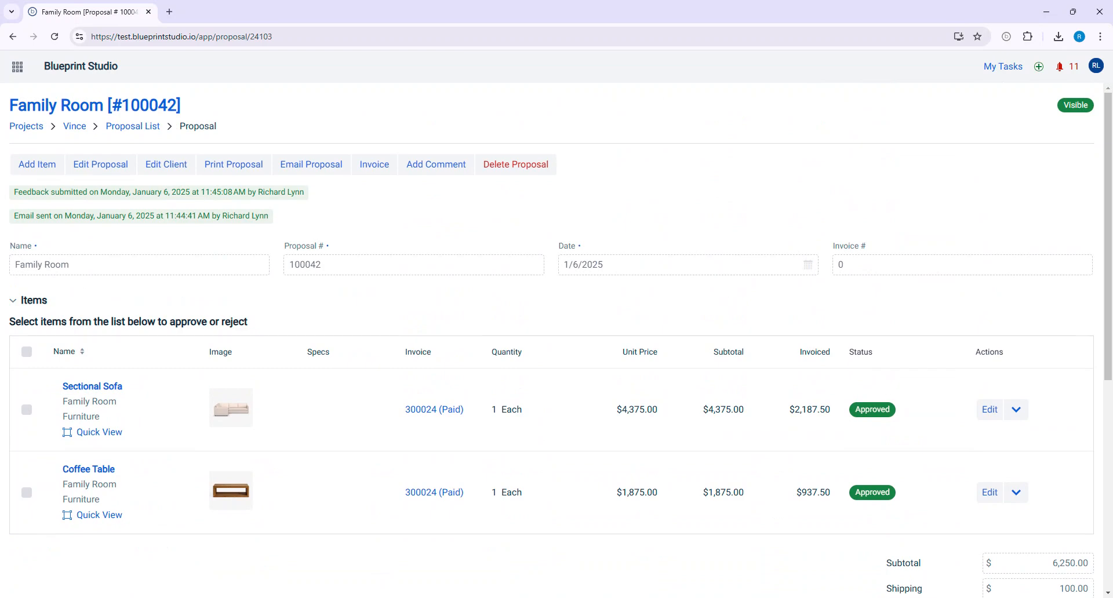
- Check which items can still be put on another deposit invoice for this proposal, then close the dialog without creating one
scroll(492, 229, "down", 6)
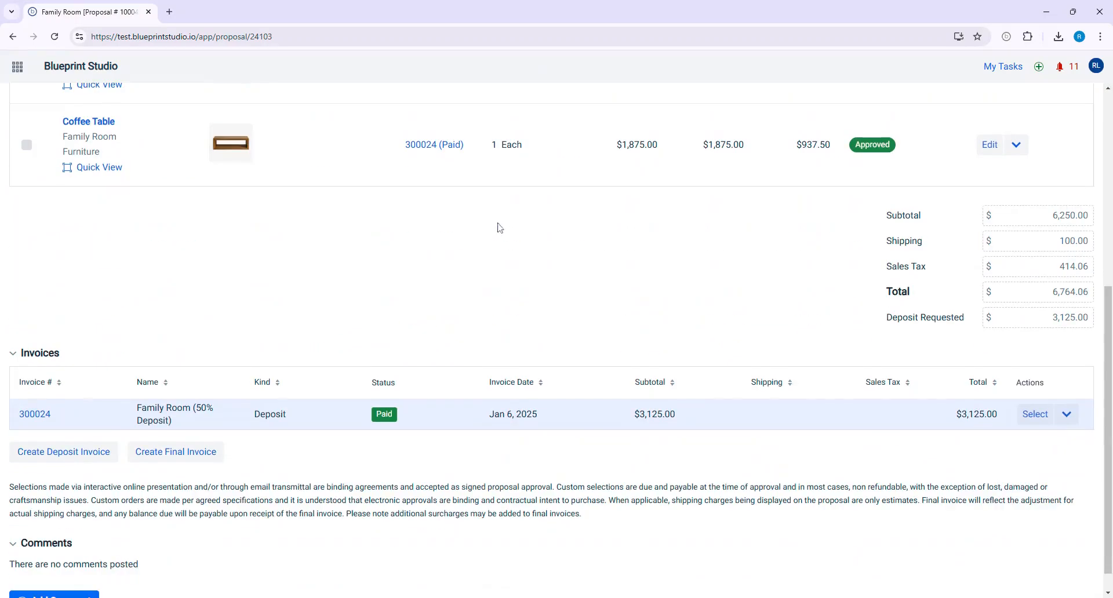
left_click(75, 458)
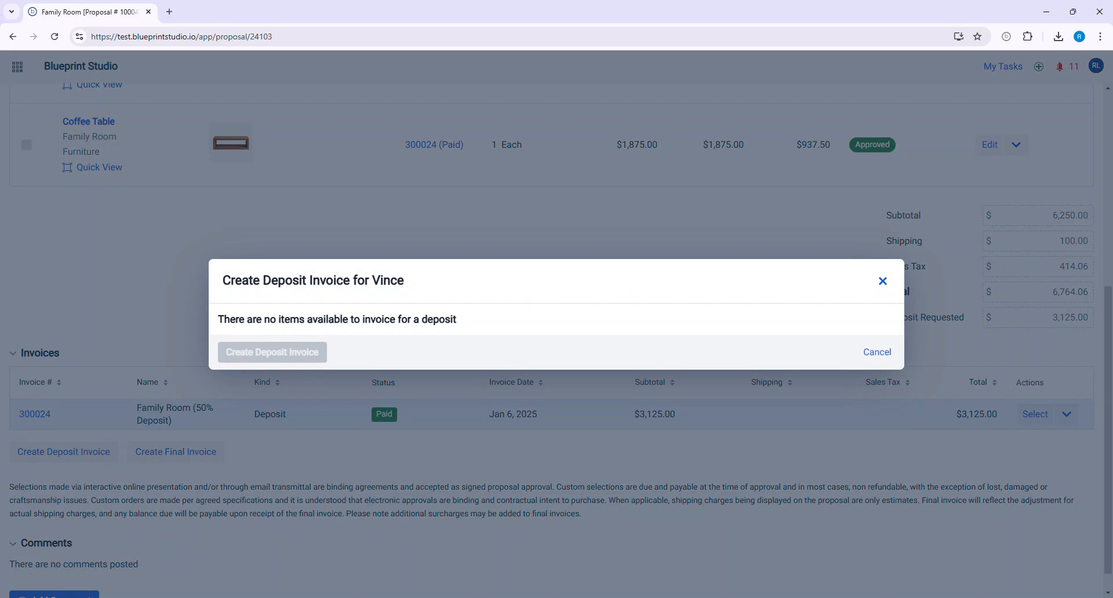
left_click(882, 281)
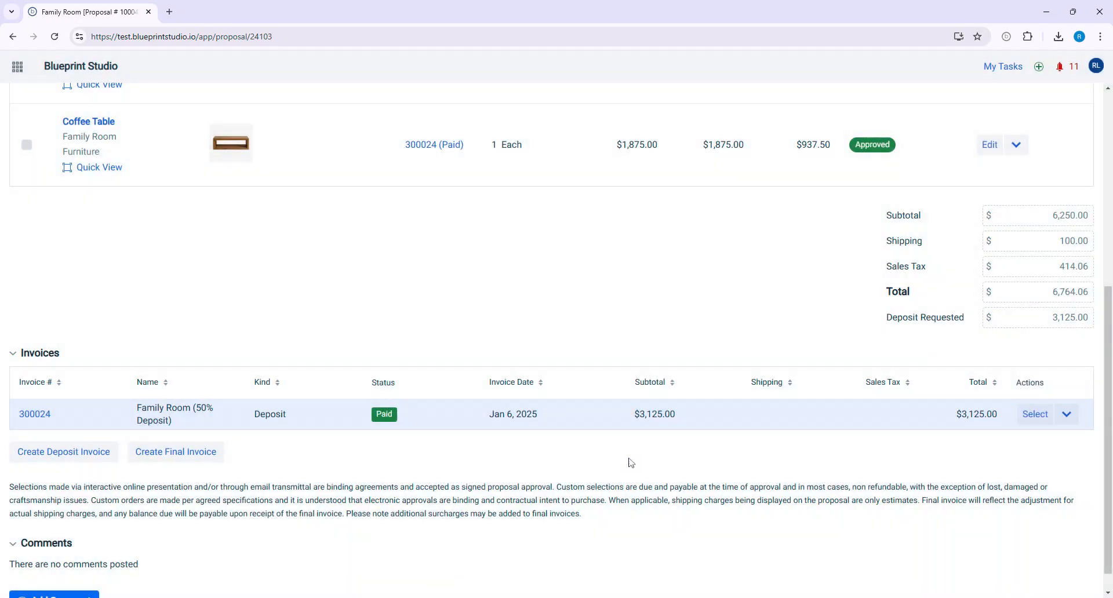
- Create a final invoice named Family Room (Final) from the proposal, covering both the Sectional Sofa and the Coffee Table
left_click(175, 453)
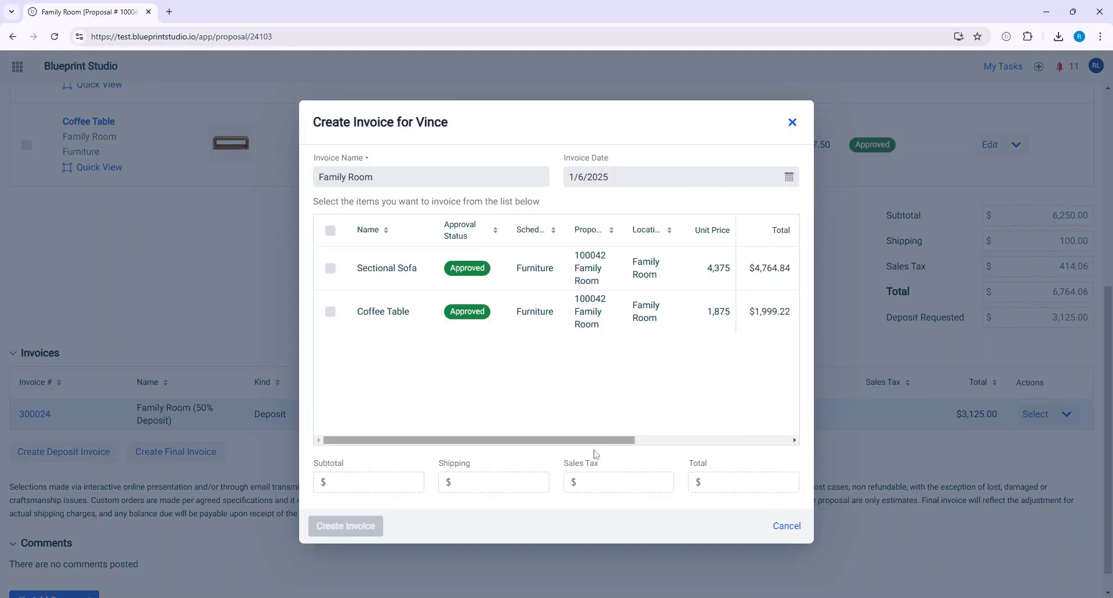
left_click_drag(581, 441, 764, 447)
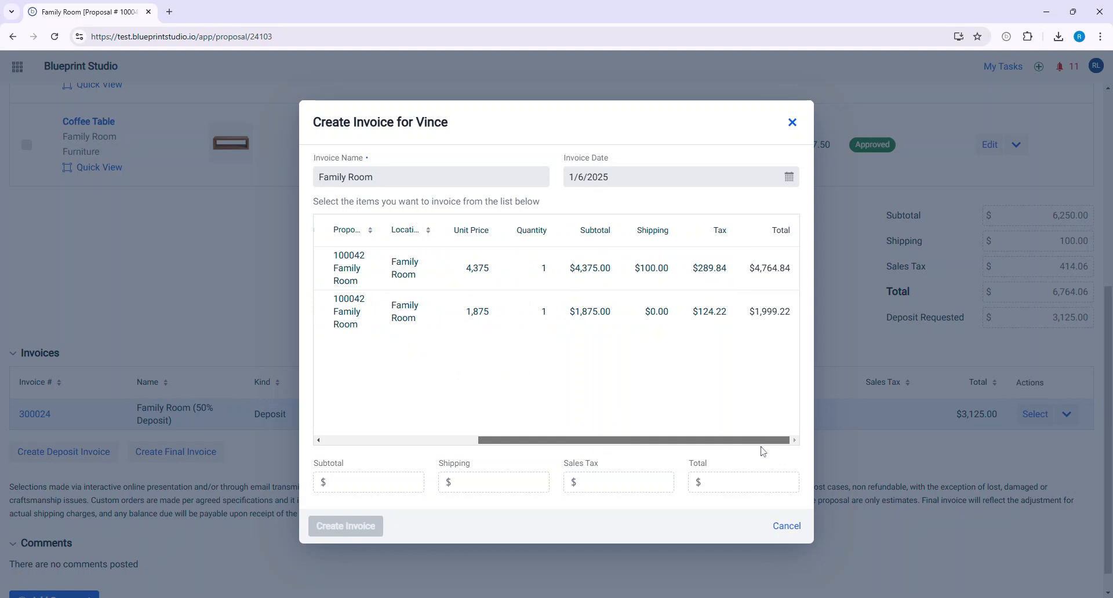
left_click_drag(762, 442, 227, 438)
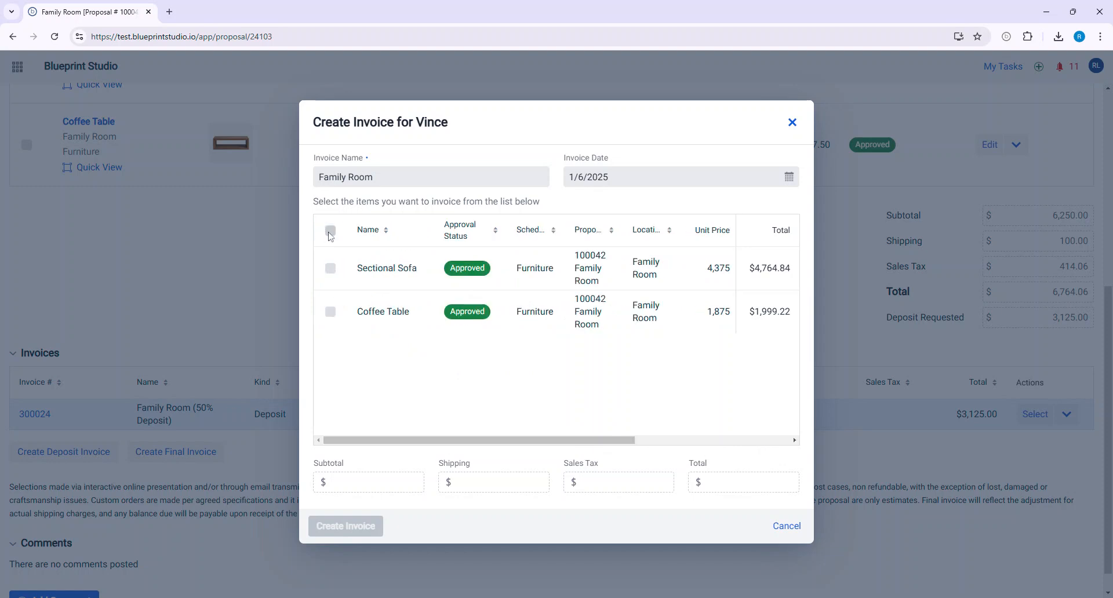
left_click(330, 231)
left_click(387, 177)
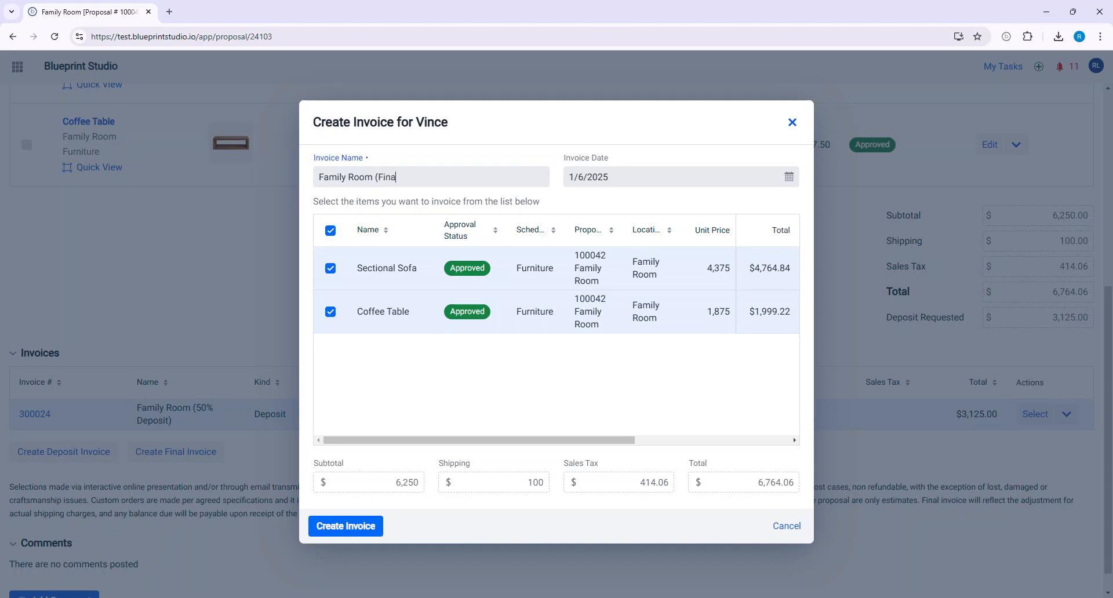
key("Tab")
key("Tab")
left_click(353, 526)
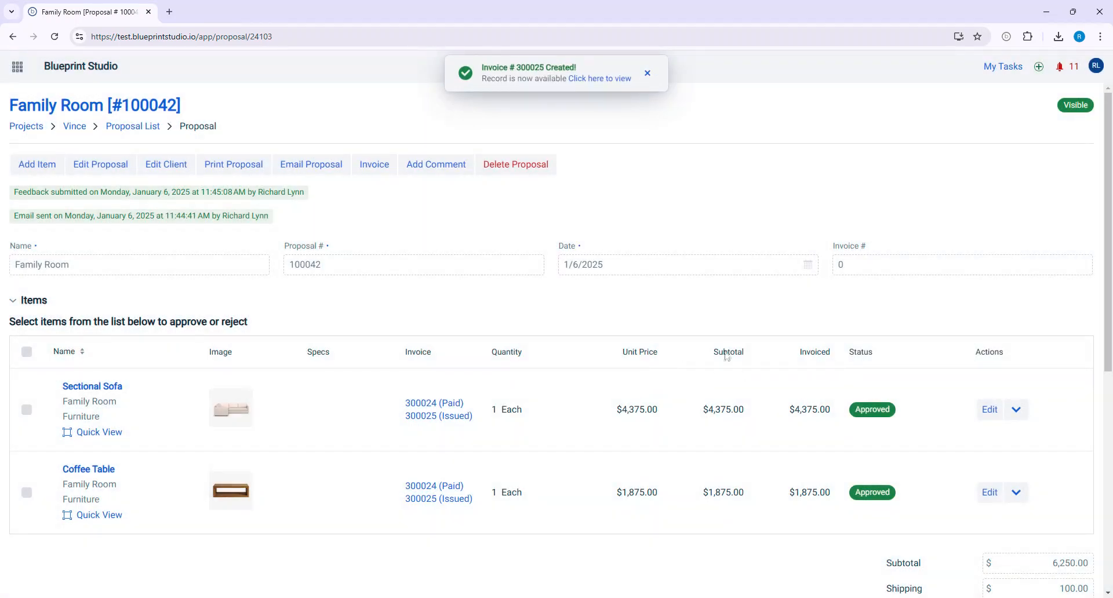
- Open the newly created final invoice and review its deposit deductions, shipping, sales tax, total and balance due
left_click(604, 80)
scroll(801, 249, "down", 3)
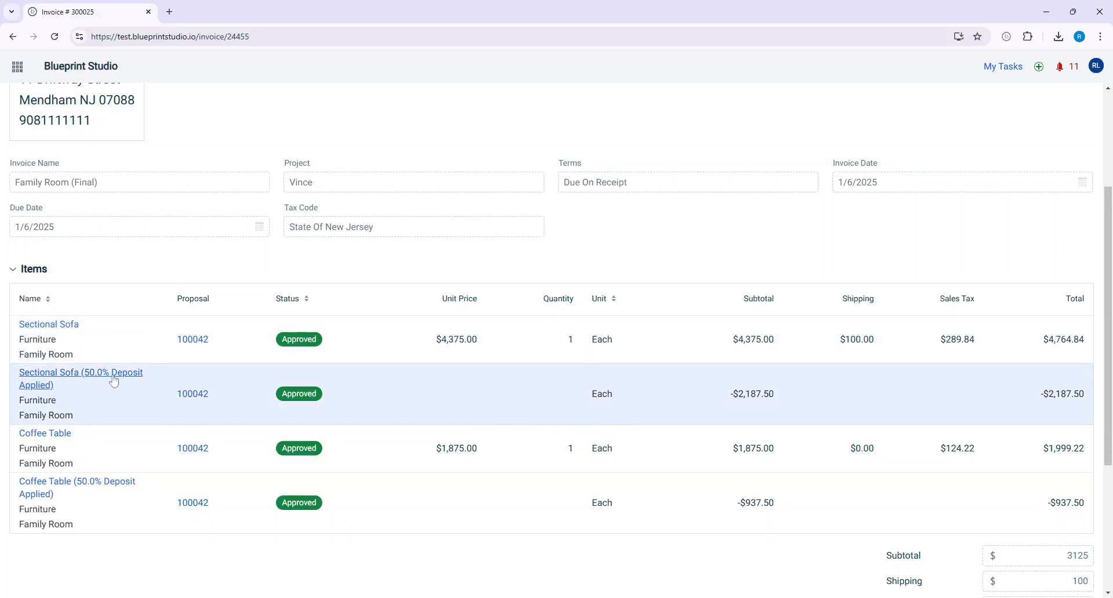
scroll(790, 378, "down", 2)
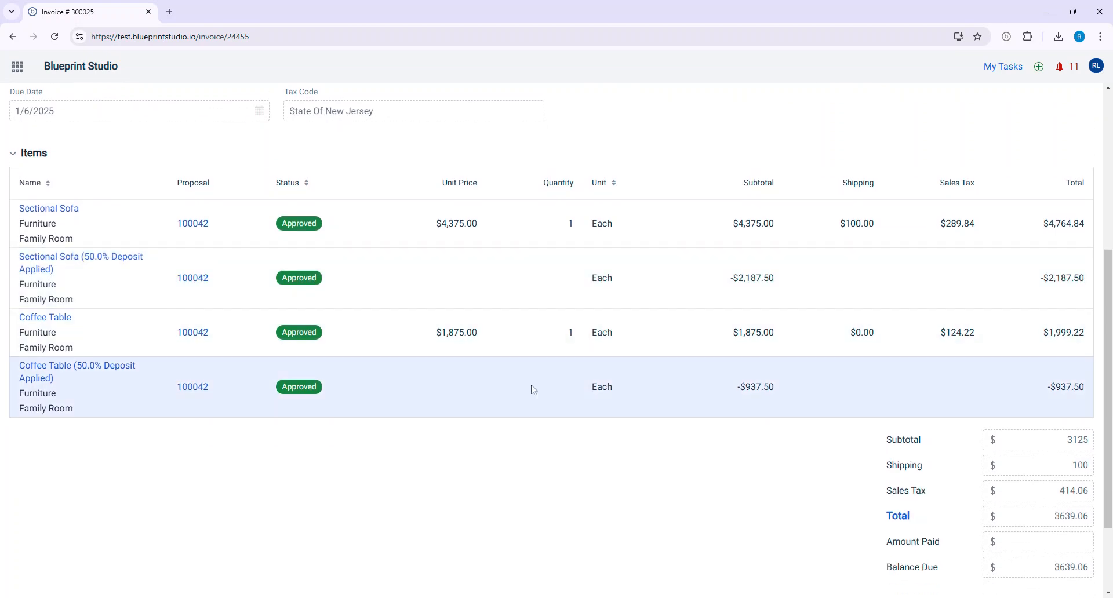
scroll(1038, 365, "down", 2)
double_click(1089, 335)
left_click(1086, 337)
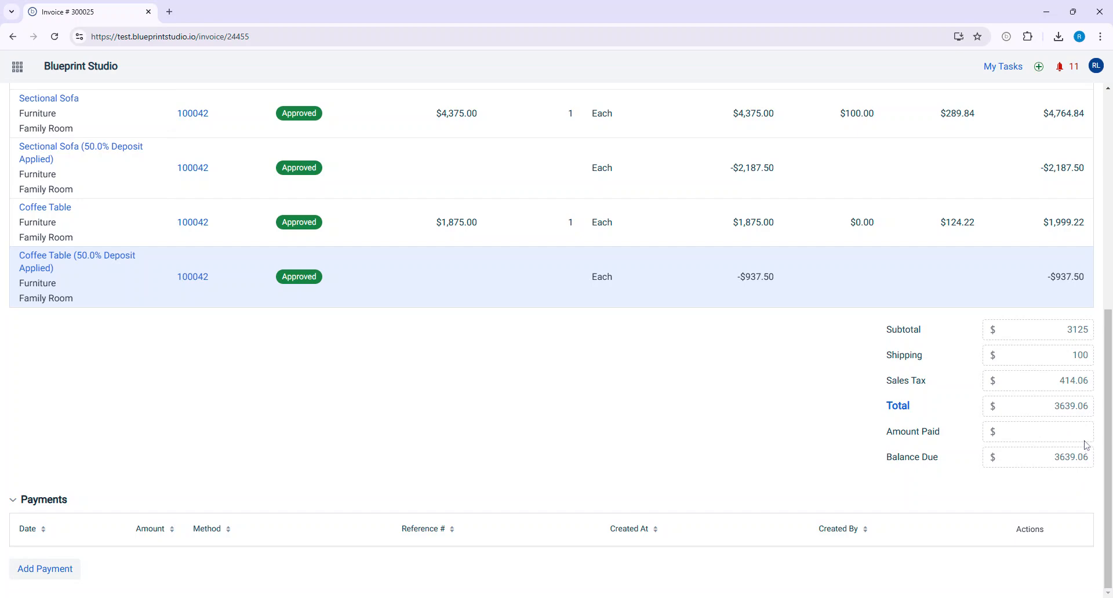
scroll(410, 410, "up", 7)
scroll(373, 360, "down", 4)
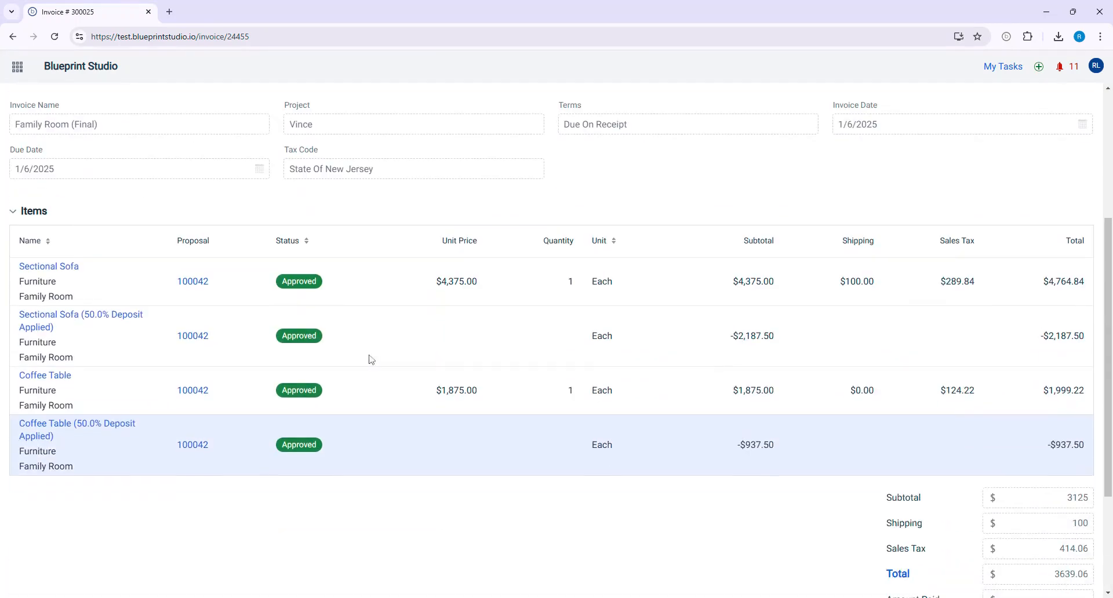
- Return to the Family Room proposal and record a check payment for the final invoice's full amount due, with reference Check # 102
left_click(197, 338)
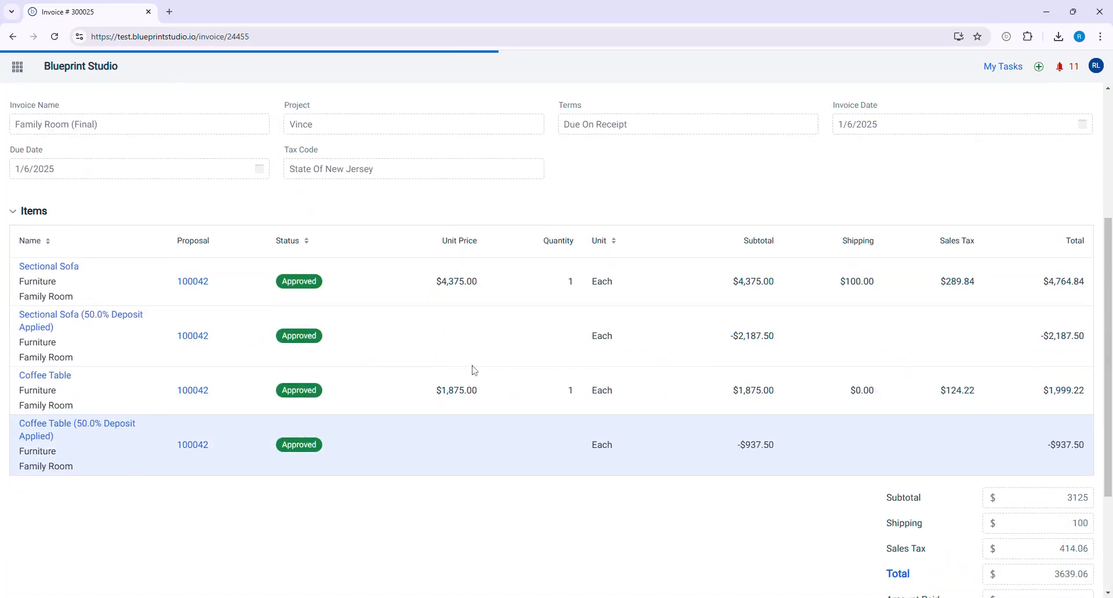
scroll(472, 343, "down", 7)
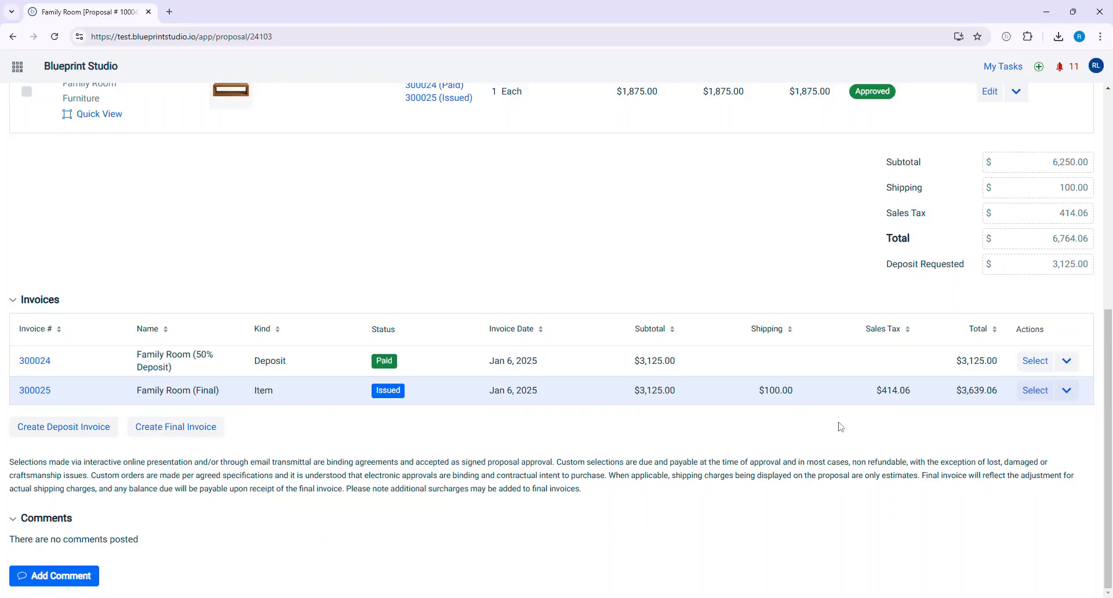
left_click(1066, 391)
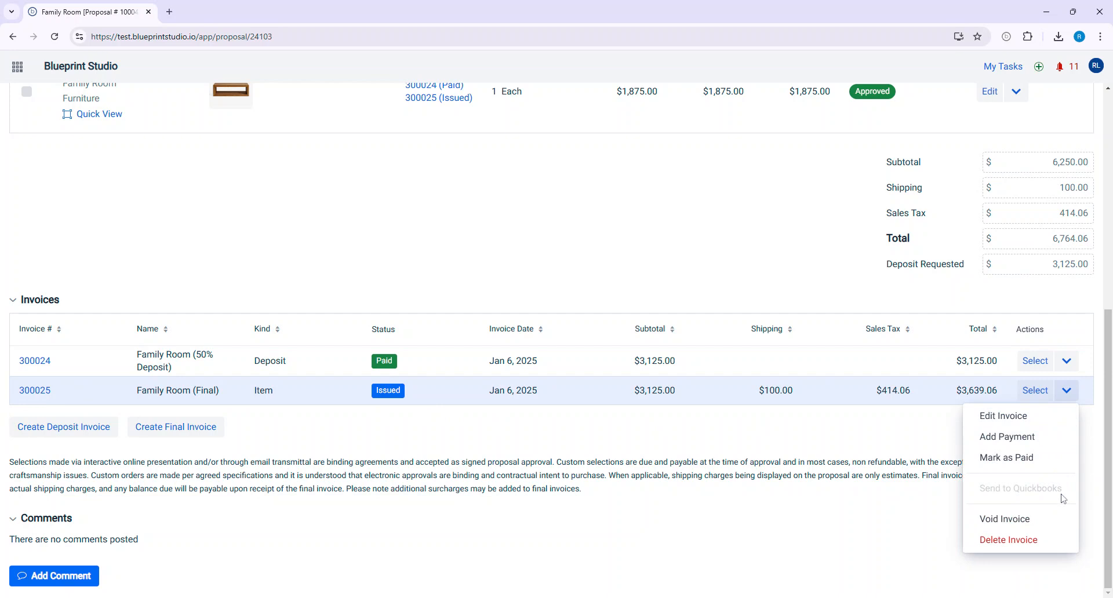
left_click(1041, 438)
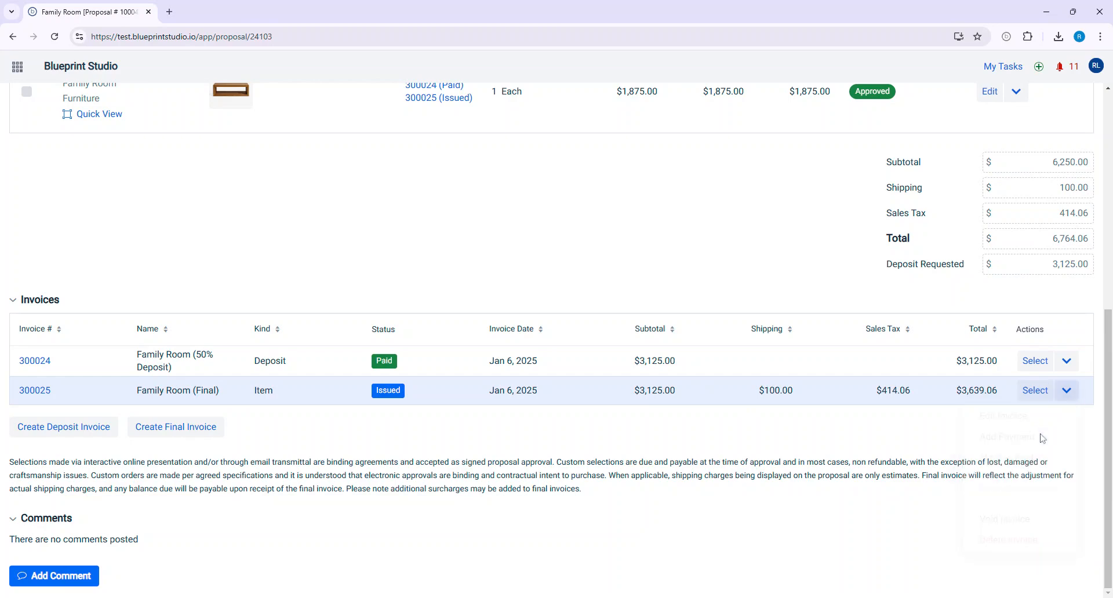
left_click(486, 323)
left_click(487, 345)
left_click(679, 366)
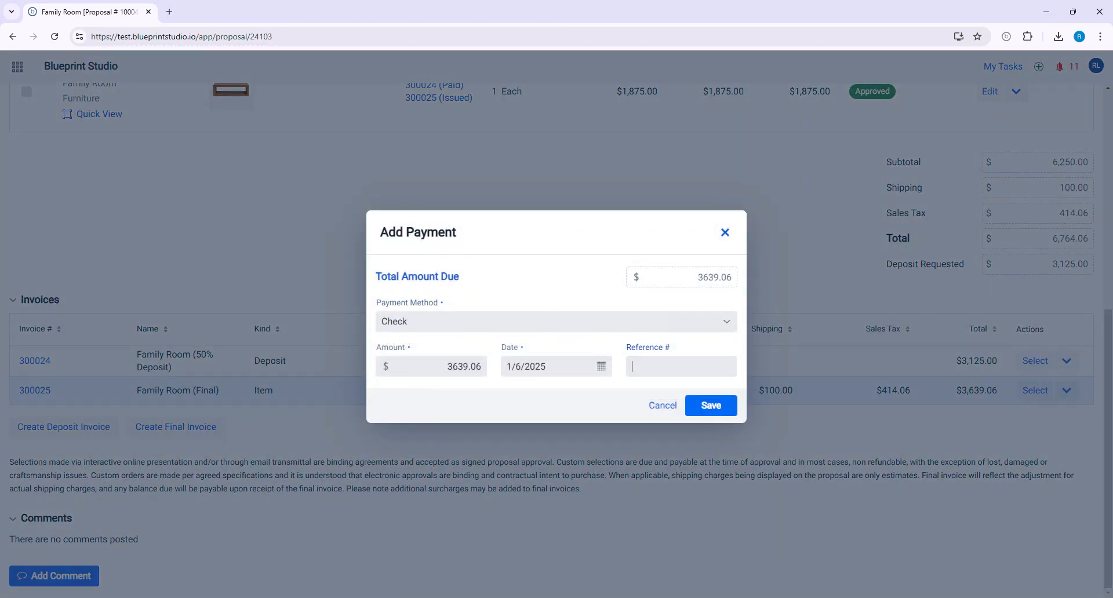
type("Check # 102")
key("Tab")
left_click(713, 411)
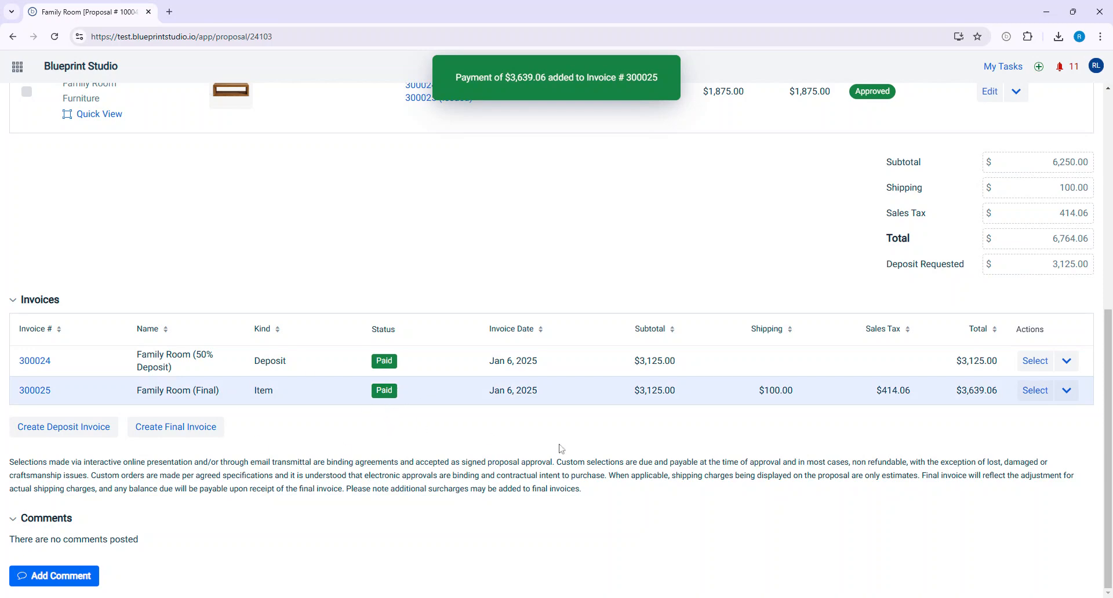
- Check the final invoice's status on the proposal, then open the invoice and review its balance due and recorded payment
scroll(780, 376, "up", 7)
scroll(325, 227, "down", 7)
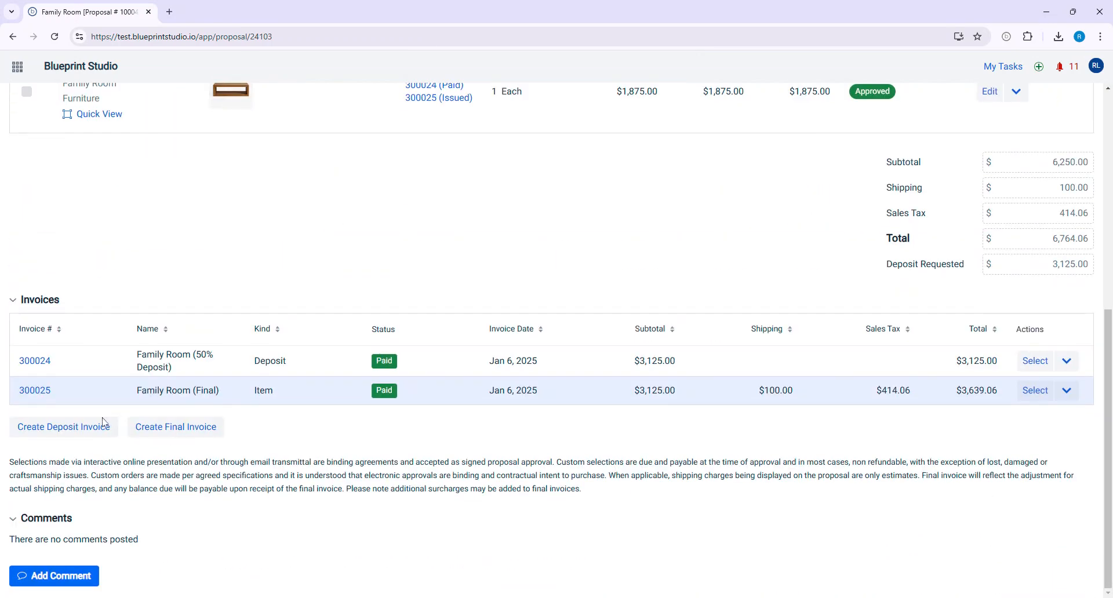
left_click(36, 399)
scroll(626, 416, "down", 4)
scroll(626, 416, "down", 2)
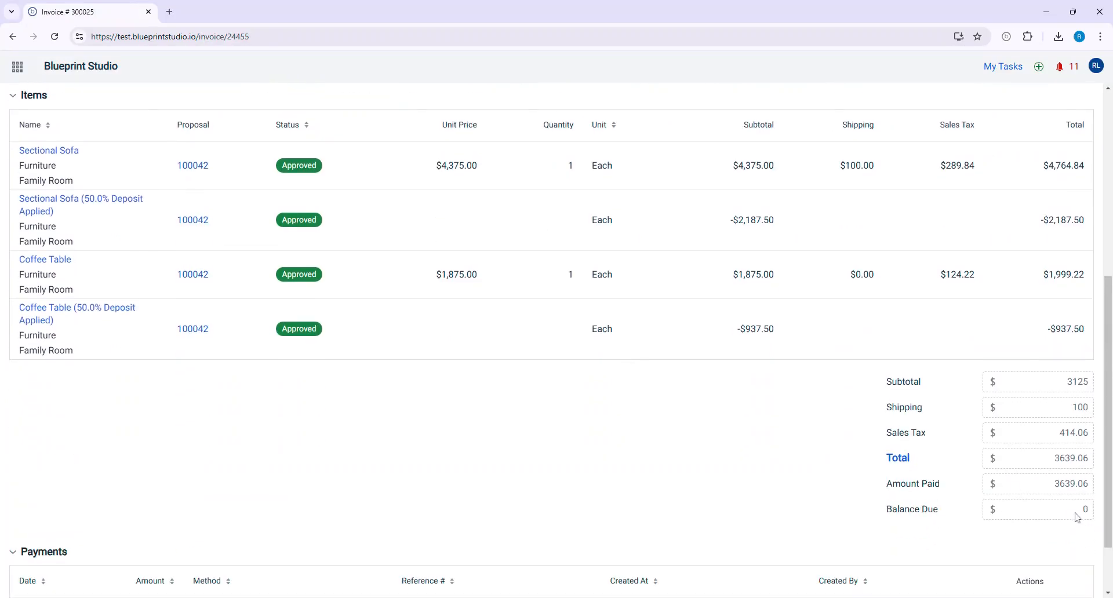
double_click(1080, 516)
scroll(617, 501, "down", 1)
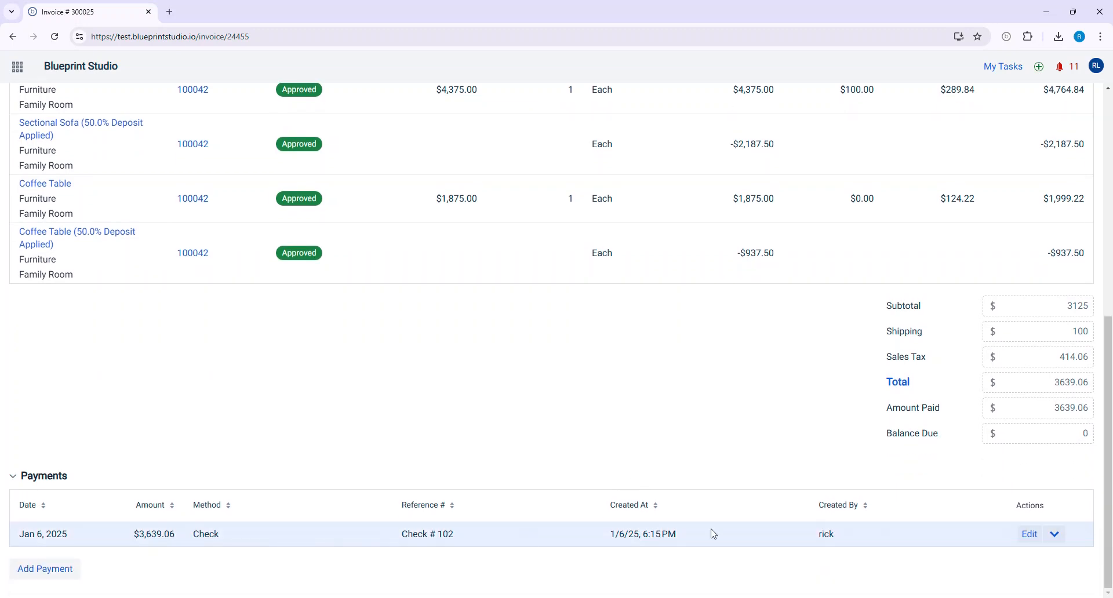
scroll(711, 534, "up", 2)
scroll(536, 381, "up", 3)
scroll(429, 260, "down", 3)
scroll(463, 257, "up", 3)
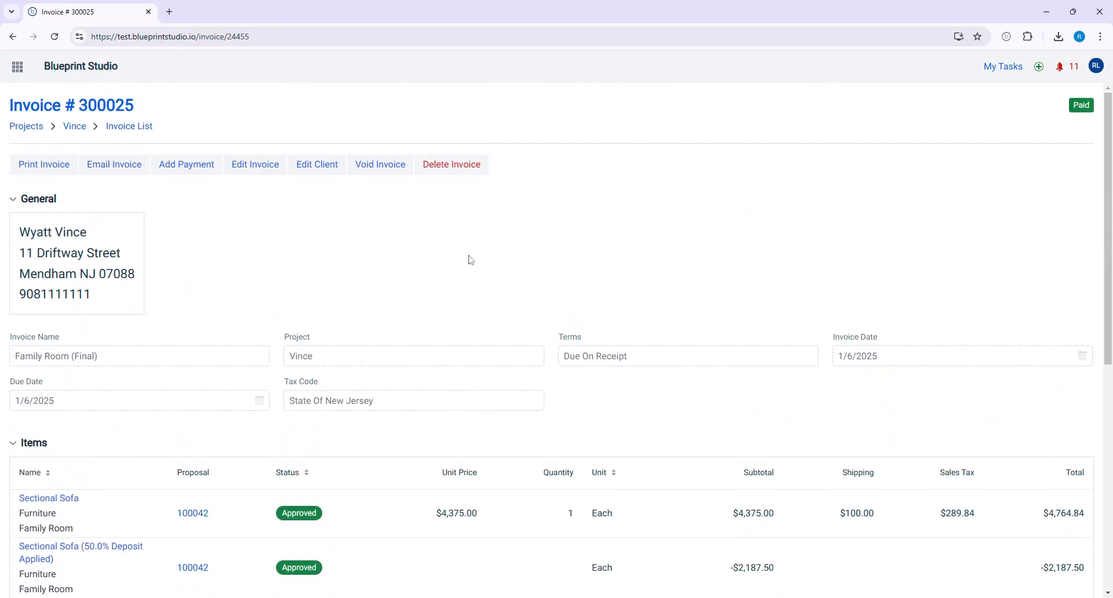